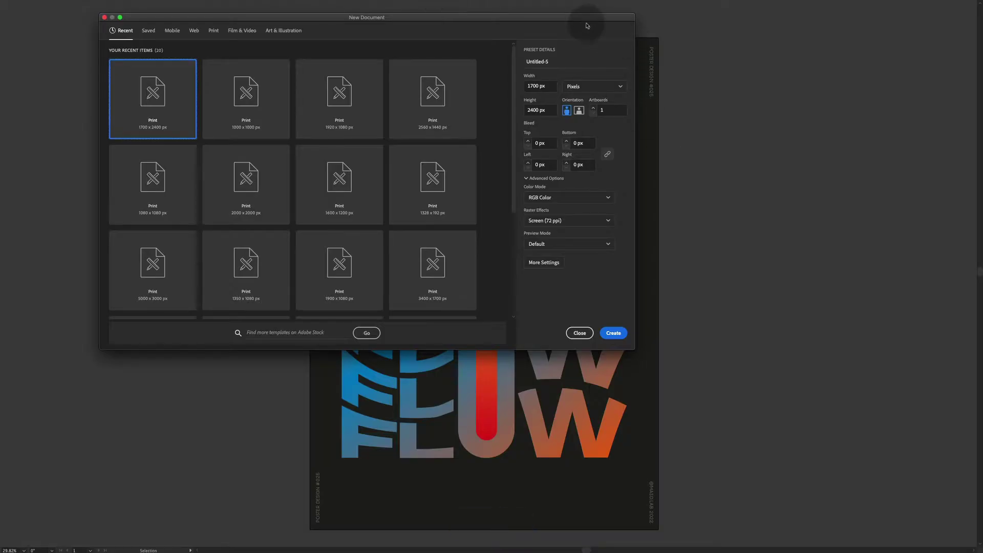
# Create a new 1700 x 2400 px portrait document in RGB colour at 72 ppi and show it in the standard screen mode
pyautogui.moveTo(584, 19); pyautogui.dragTo(696, 82)
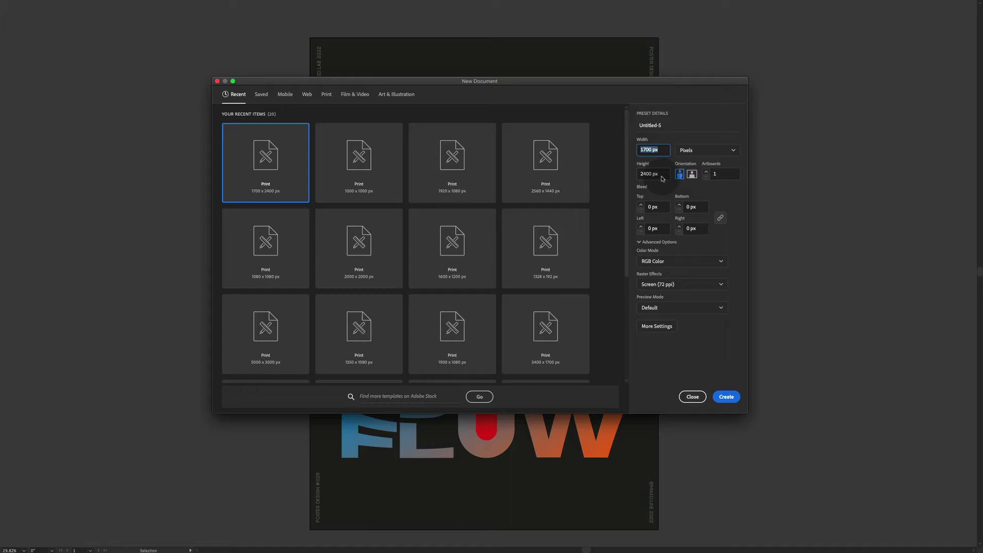
pyautogui.press('Tab')
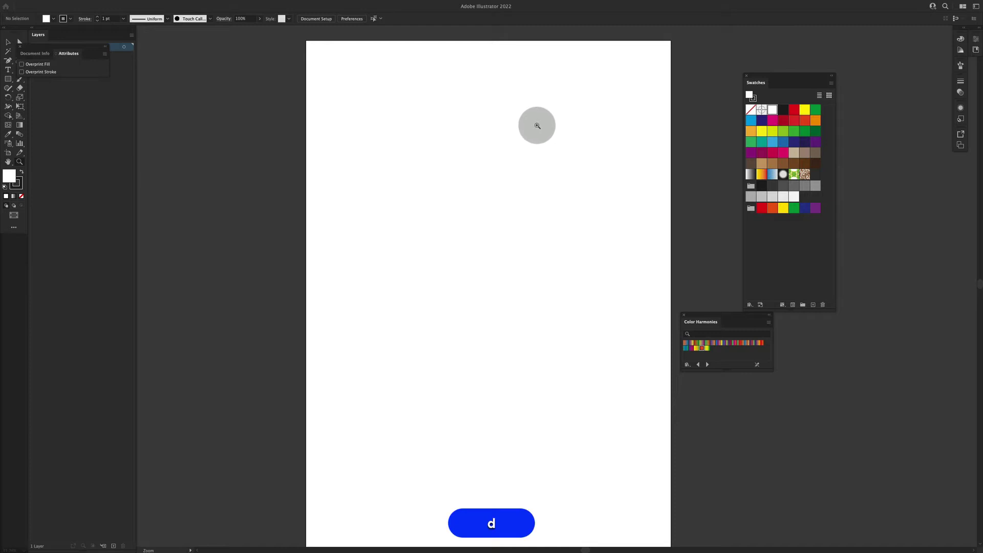
pyautogui.press('f')
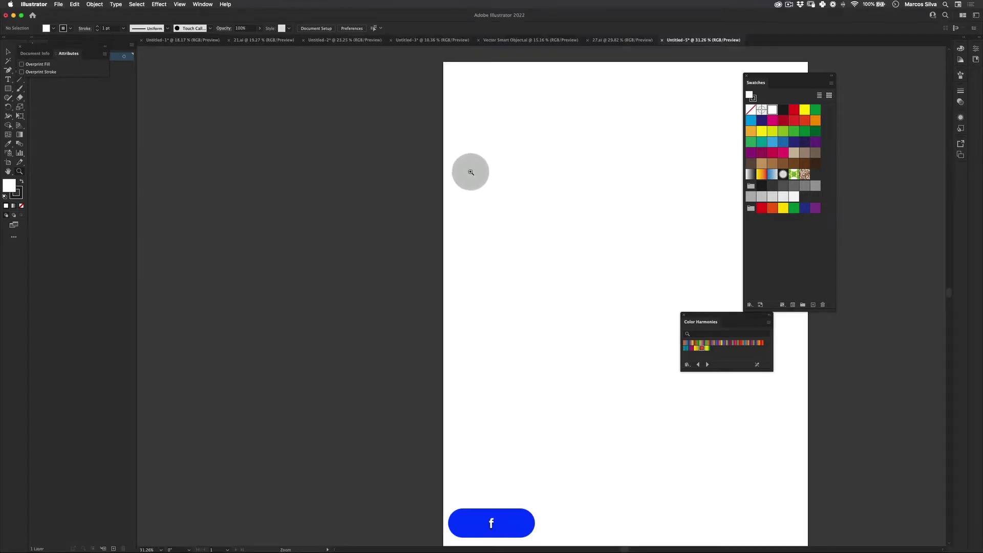
pyautogui.press('space')
pyautogui.moveTo(579, 198); pyautogui.dragTo(400, 183)
pyautogui.press('z')
pyautogui.moveTo(516, 167); pyautogui.dragTo(460, 187)
pyautogui.press('space')
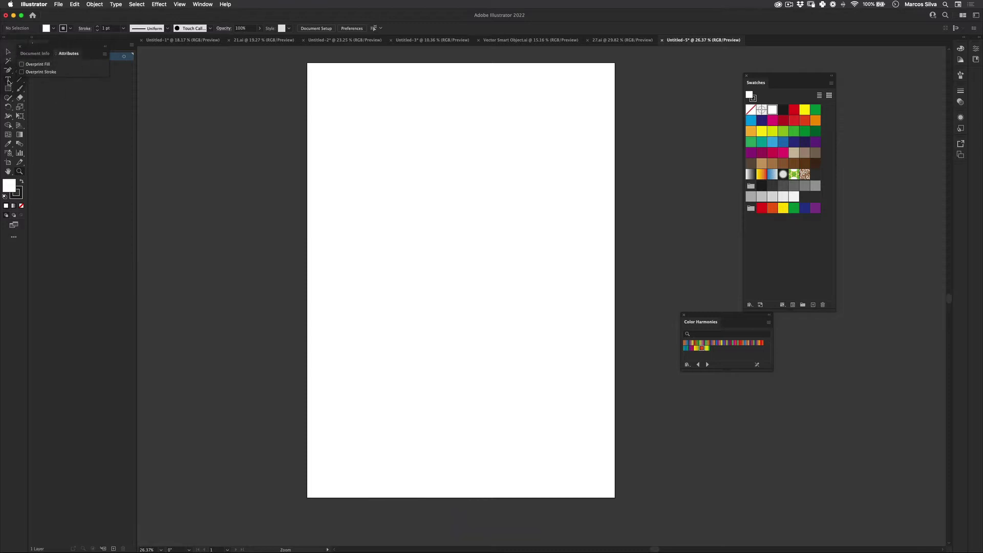
# Add the point text "flow" in the upper part of the artboard
pyautogui.press('t')
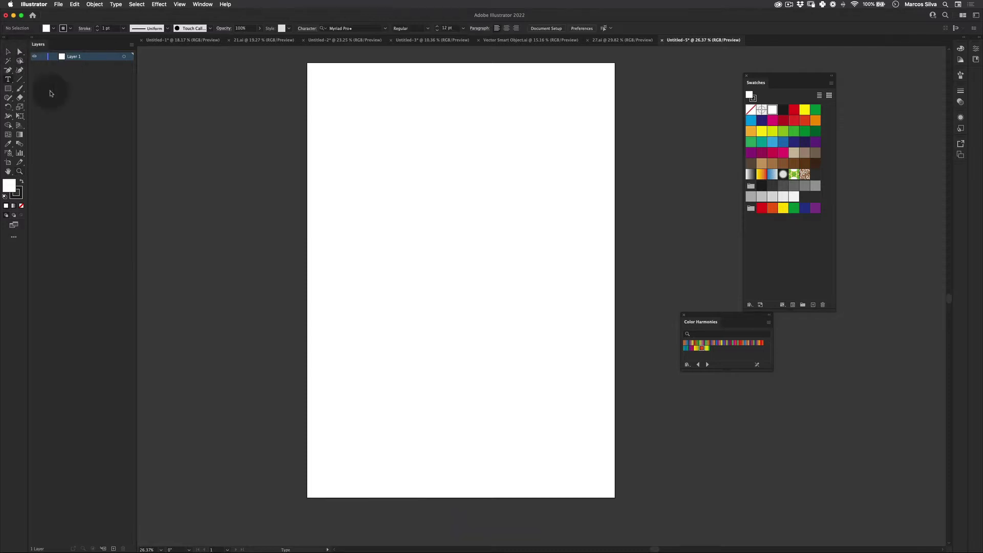
pyautogui.click(370, 213)
pyautogui.press('cmd+z')
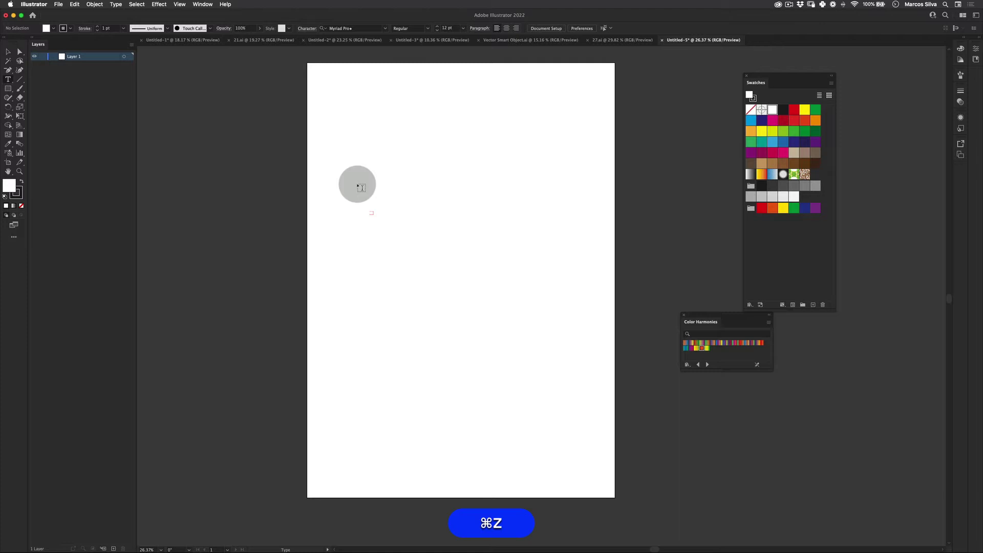
pyautogui.click(357, 183)
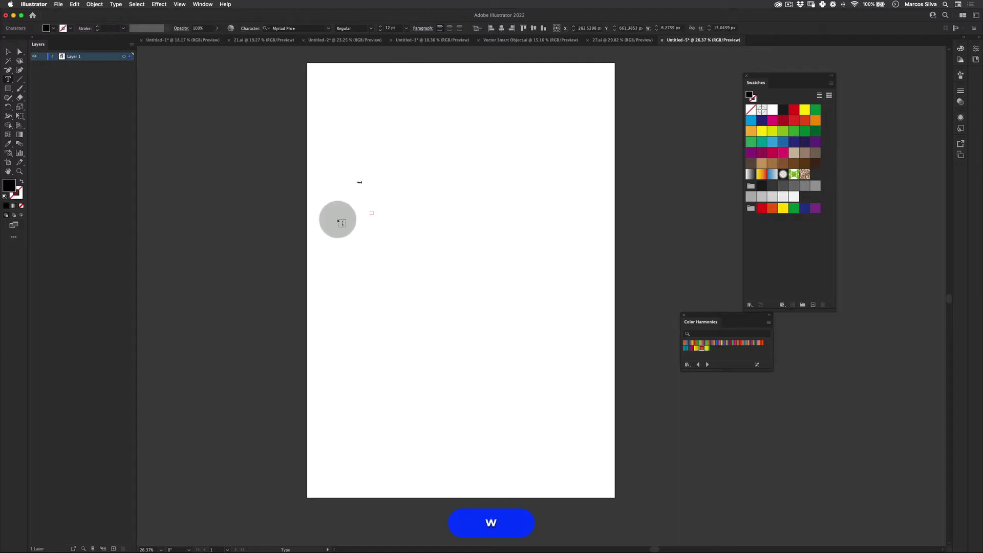
pyautogui.press('Escape')
# Scale the "flow" text up to about 305 pt with Free Transform and place it in the upper middle of the artboard
pyautogui.press('e')
pyautogui.moveTo(364, 175); pyautogui.dragTo(472, 131)
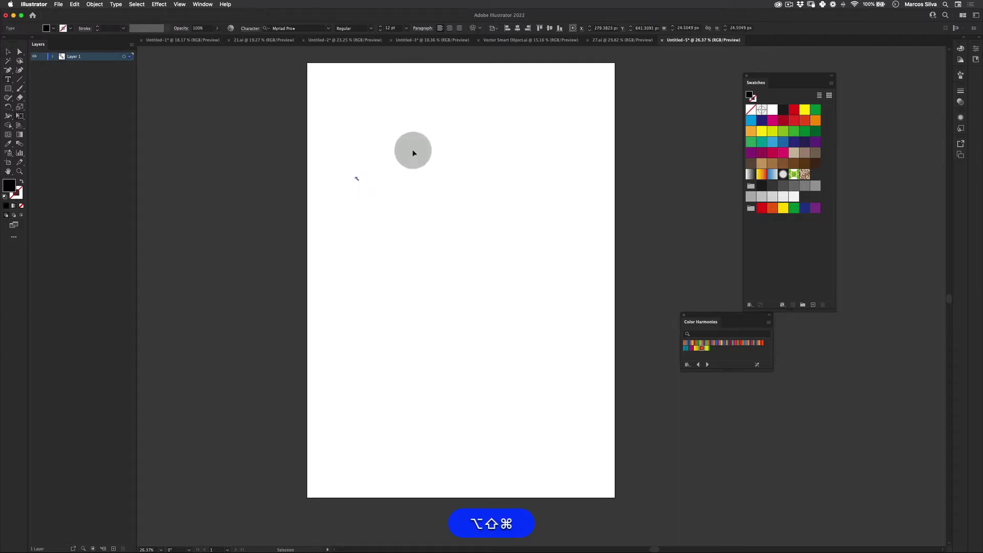
pyautogui.press('super+z')
pyautogui.moveTo(365, 176); pyautogui.dragTo(451, 138)
pyautogui.press('super+z')
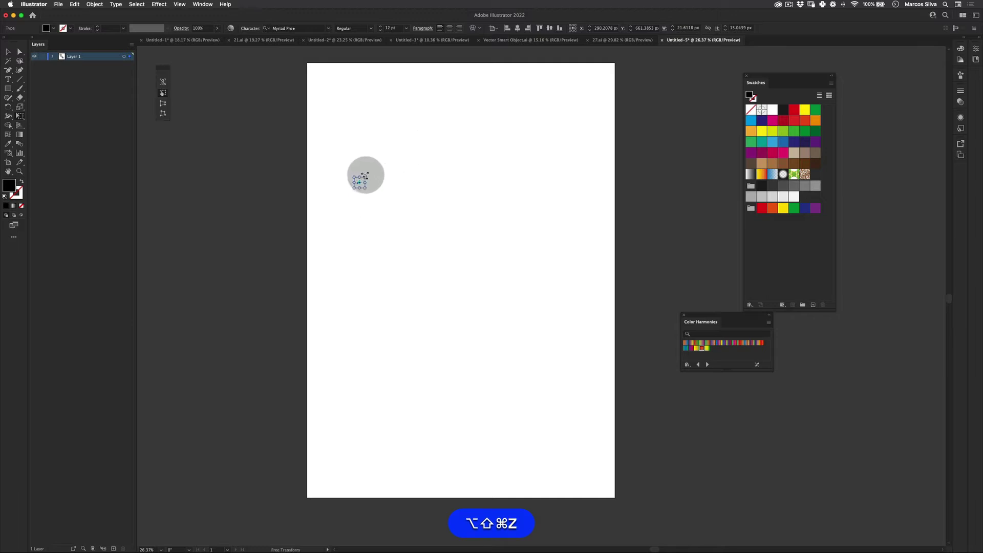
pyautogui.moveTo(364, 177); pyautogui.dragTo(557, 93)
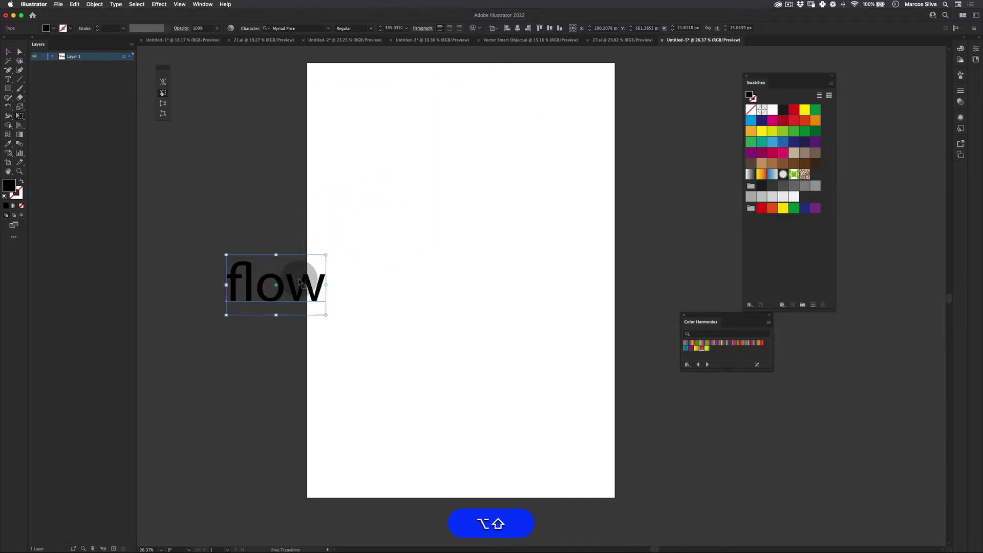
pyautogui.moveTo(299, 280); pyautogui.dragTo(486, 220)
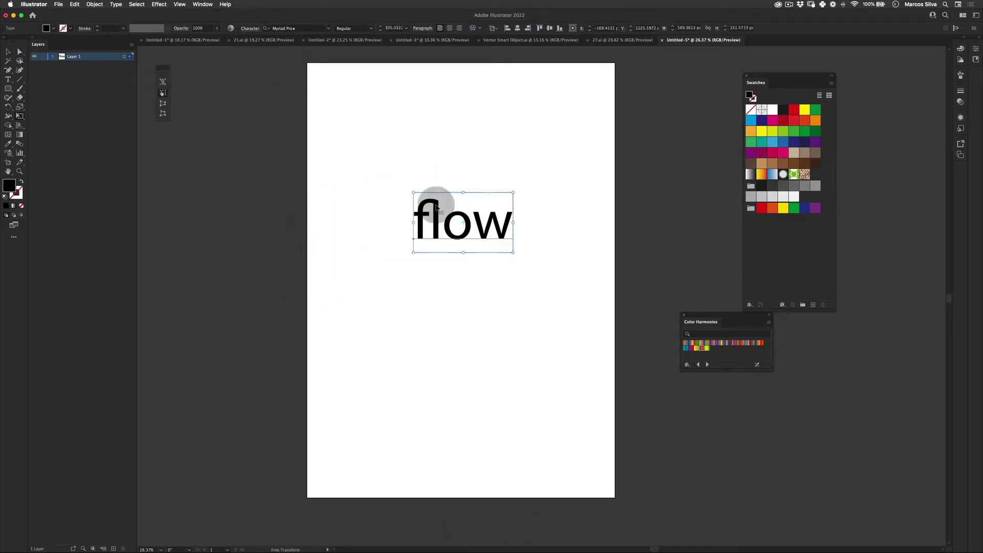
# Set the text's font to Monument Extended Ultrabold and centre the word roughly between the artboard's sides
pyautogui.click(305, 27)
pyautogui.write('monu')
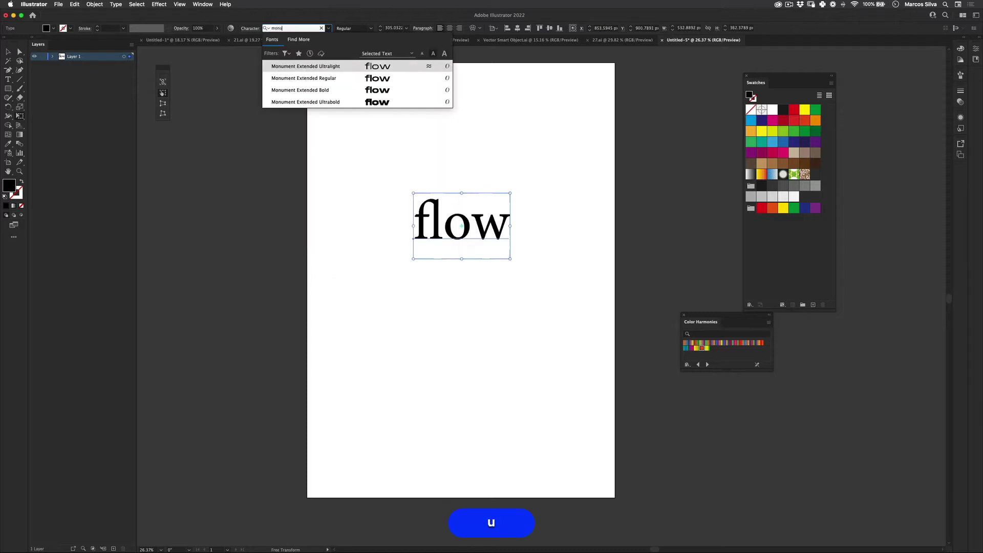
pyautogui.click(390, 101)
pyautogui.press('v')
pyautogui.click(353, 164)
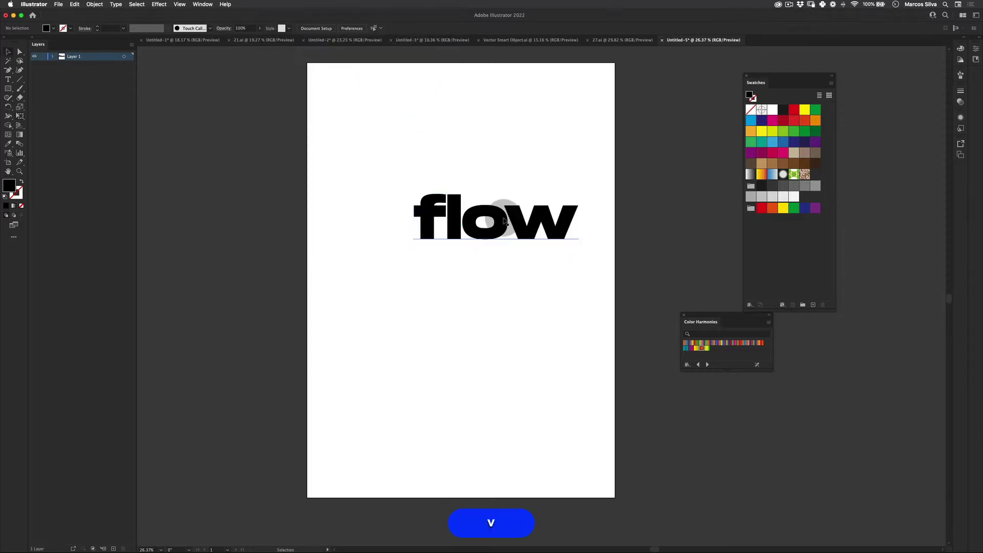
pyautogui.moveTo(504, 221); pyautogui.dragTo(457, 219)
# Turn on All Caps for the "flow" text
pyautogui.click(247, 29)
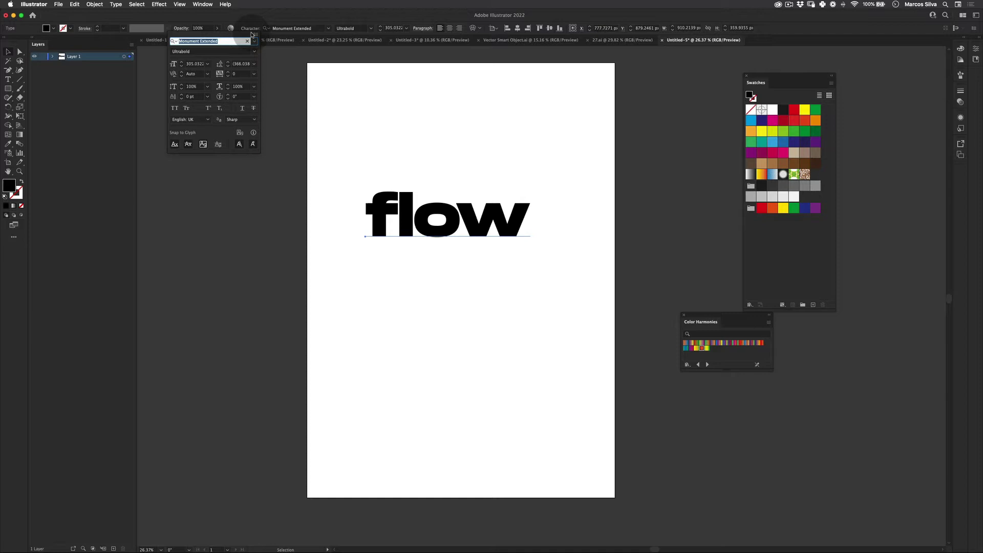
pyautogui.click(174, 108)
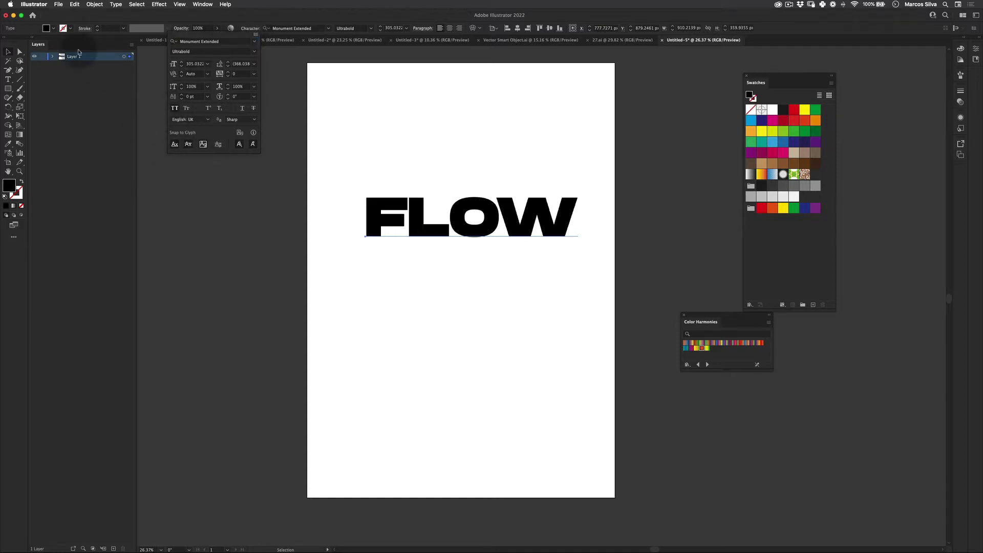
pyautogui.click(7, 54)
# Enlarge the FLOW text to about 1343 px wide and position it between the artboard's side margins
pyautogui.press('v')
pyautogui.moveTo(523, 217)
pyautogui.mouseDown()
pyautogui.moveTo(486, 209)
pyautogui.moveTo(508, 209)
pyautogui.mouseUp()
pyautogui.press('e')
pyautogui.moveTo(563, 180); pyautogui.dragTo(540, 204)
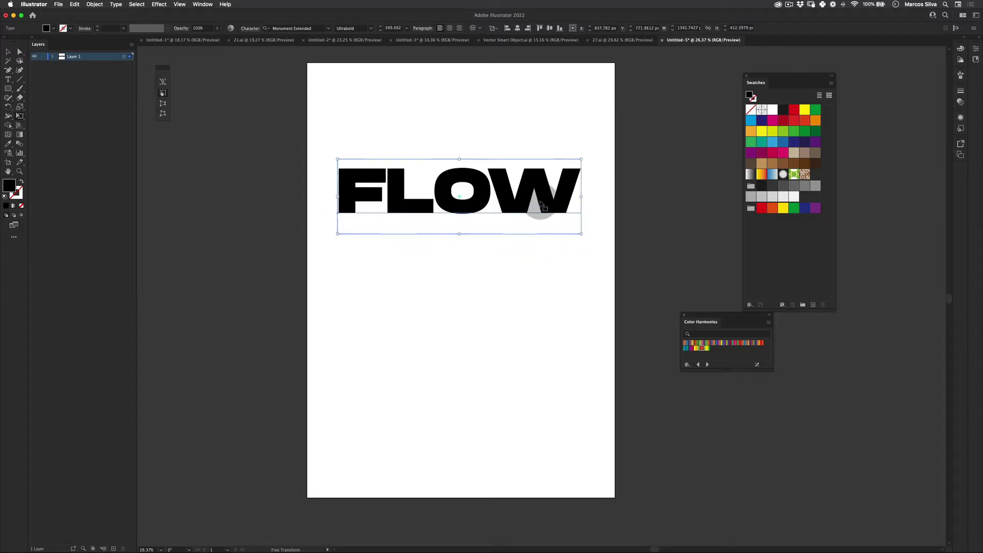
# Add a Transform effect to the FLOW text with 5 copies and a vertical move of 300 px
pyautogui.click(162, 5)
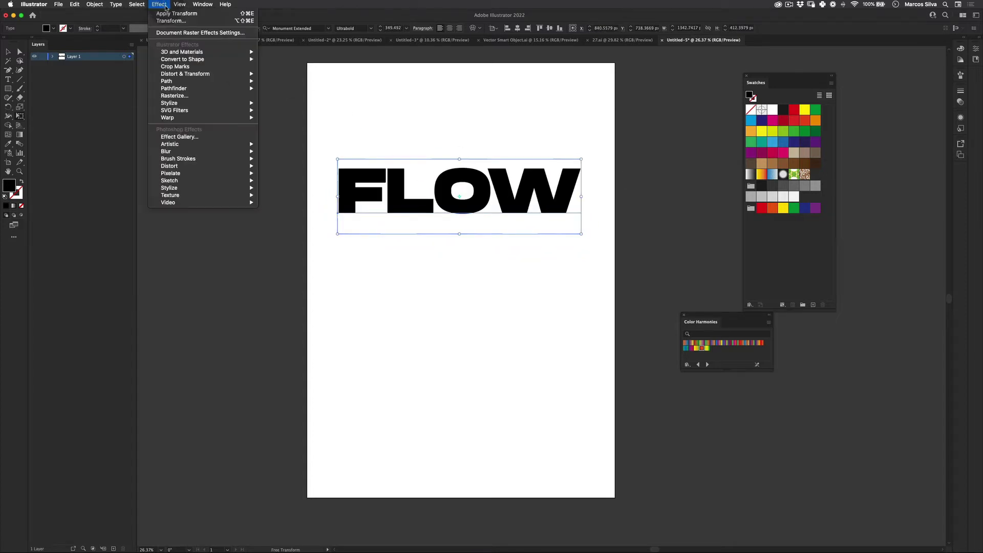
pyautogui.moveTo(237, 74)
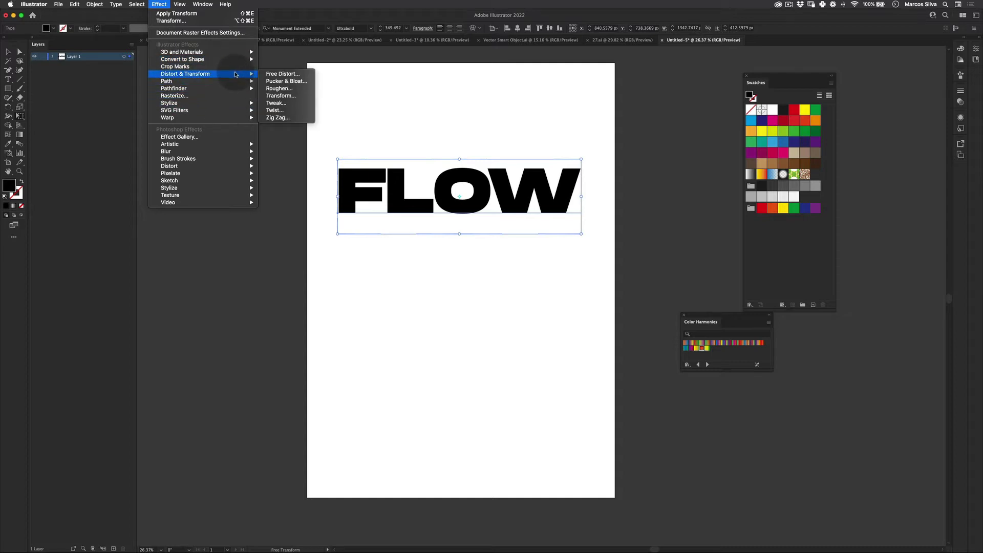
pyautogui.click(281, 95)
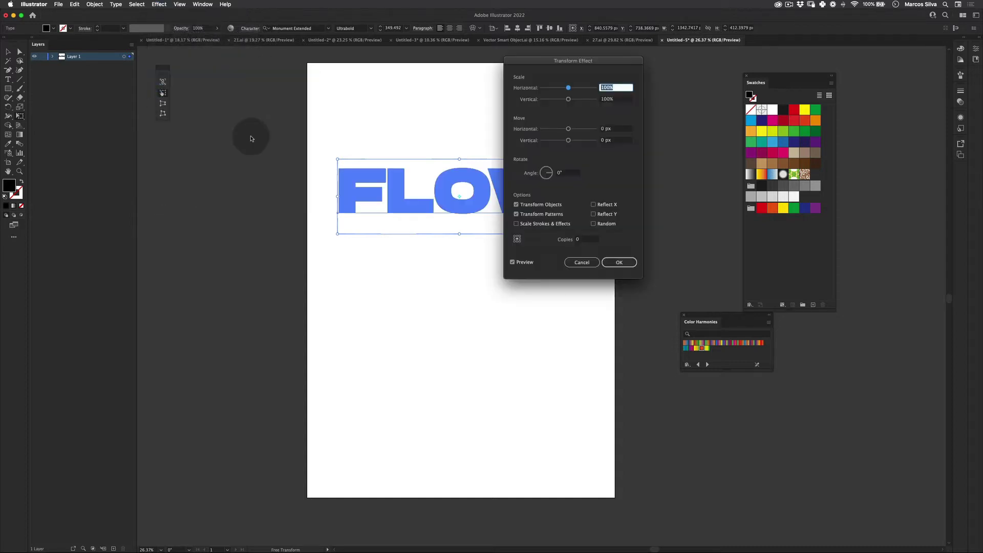
pyautogui.moveTo(564, 75); pyautogui.dragTo(657, 76)
pyautogui.click(671, 232)
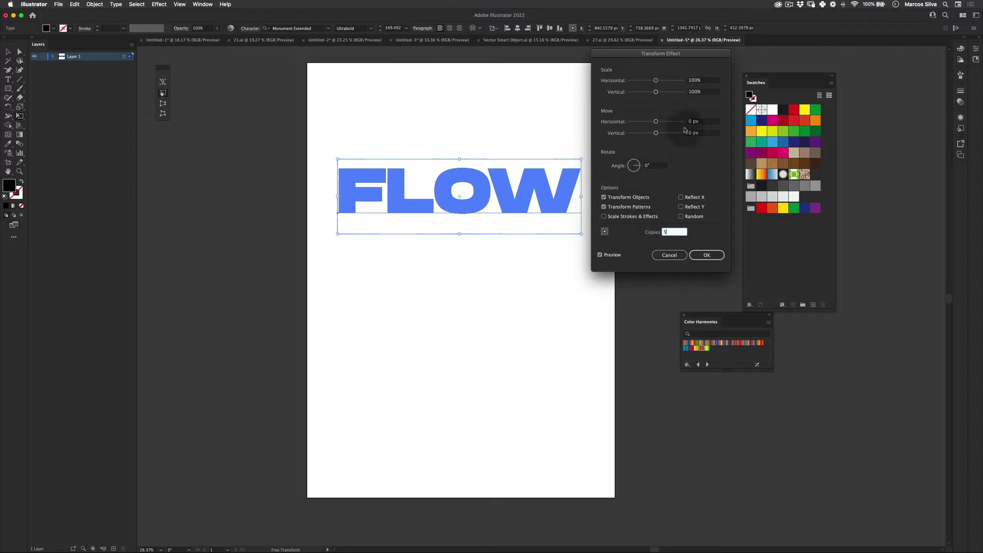
pyautogui.press('Tab')
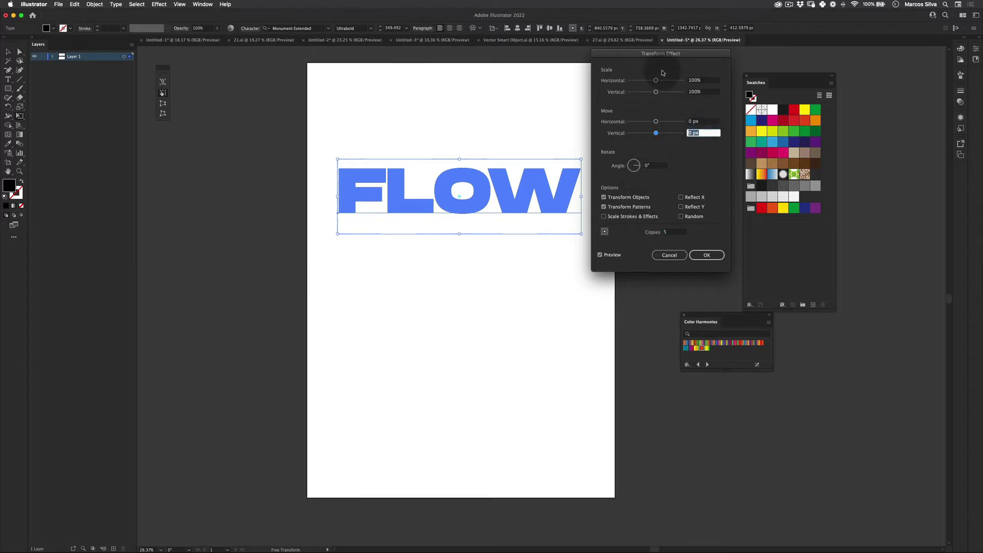
pyautogui.write('300')
pyautogui.press('Tab')
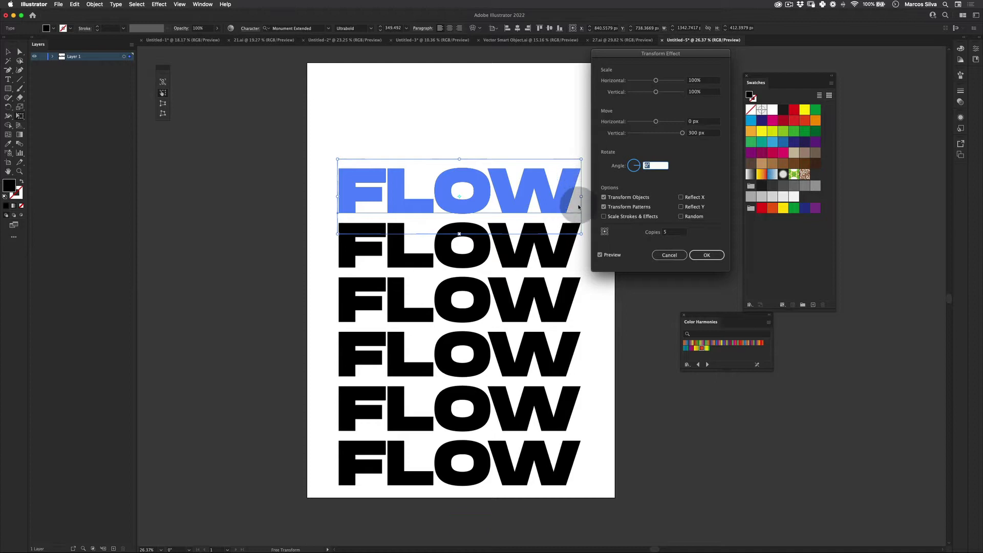
# Change the Transform effect to 6 copies with a vertical move of 280 px
pyautogui.click(671, 232)
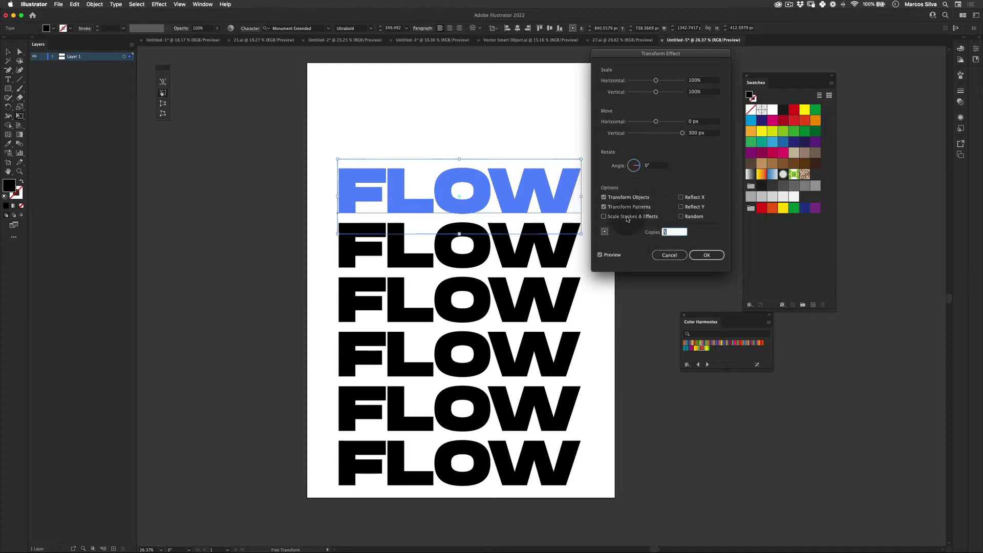
pyautogui.write('6')
pyautogui.press('Tab')
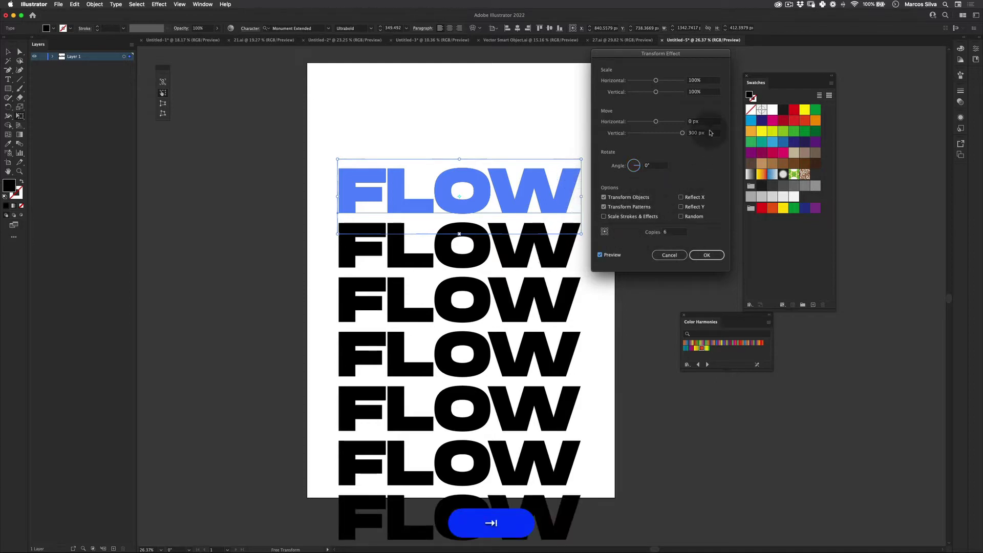
pyautogui.click(710, 133)
pyautogui.write('280')
pyautogui.press('Tab')
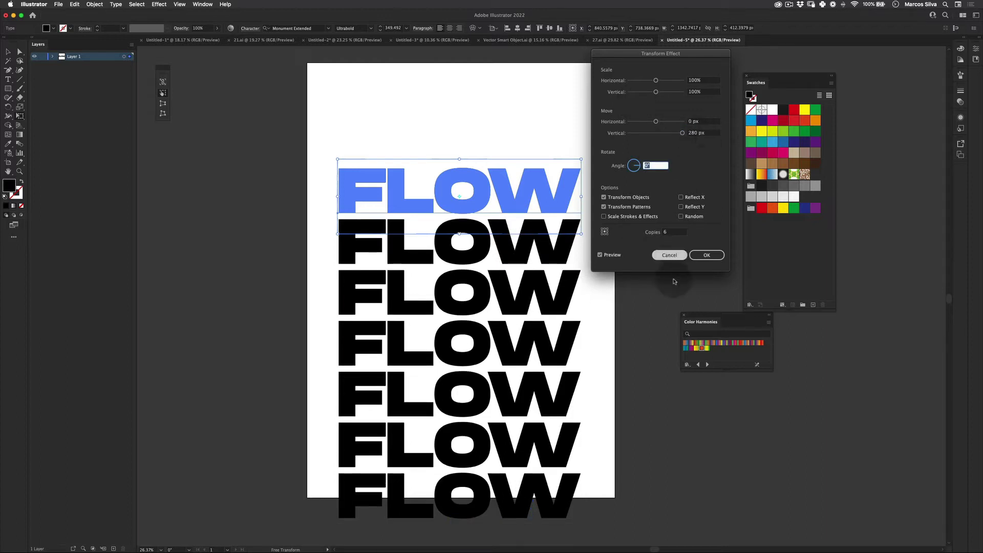
# Reduce the effect's vertical move to 261 px so the rows sit closer together, and apply the Transform effect
pyautogui.click(704, 133)
pyautogui.press('Down')
pyautogui.press('Down')
pyautogui.press('Down')
pyautogui.press('Down')
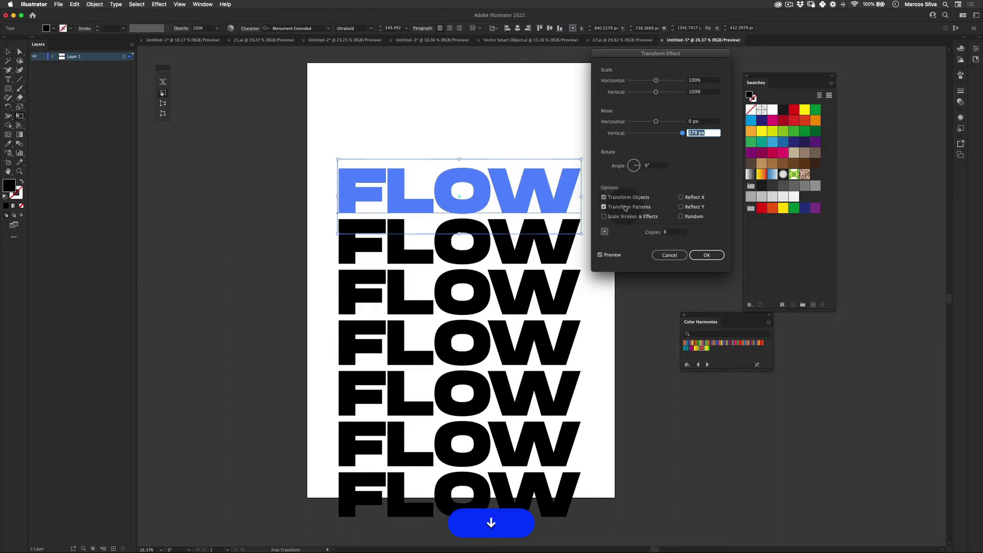
pyautogui.press('Down')
pyautogui.press('Down')
pyautogui.press('Down')
pyautogui.press('Down')
pyautogui.press('Down')
pyautogui.press('Down')
pyautogui.press('Down')
pyautogui.press('Down')
pyautogui.press('Down')
pyautogui.press('Down')
pyautogui.press('Down')
pyautogui.press('Down')
pyautogui.press('Down')
pyautogui.press('Down')
pyautogui.press('Down')
pyautogui.press('Down')
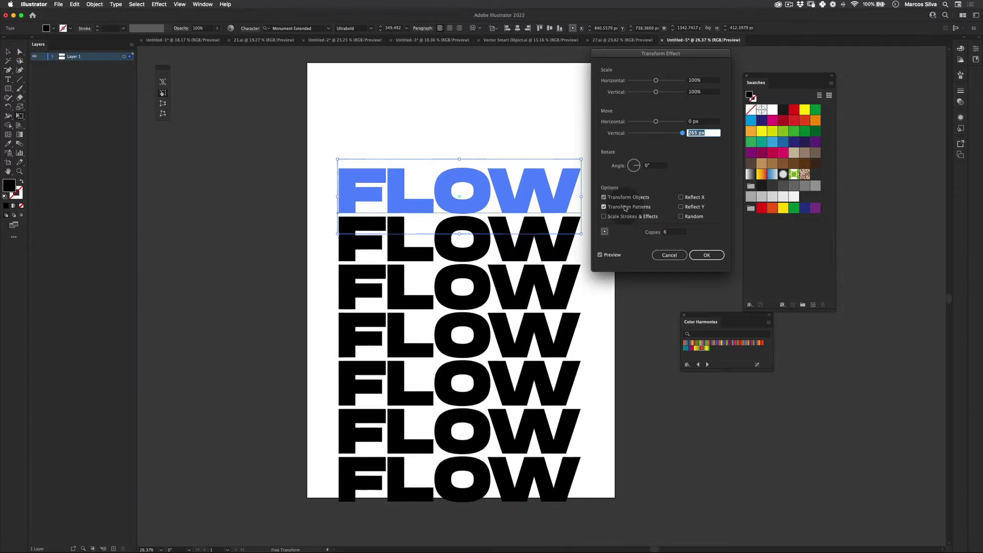
pyautogui.press('Up')
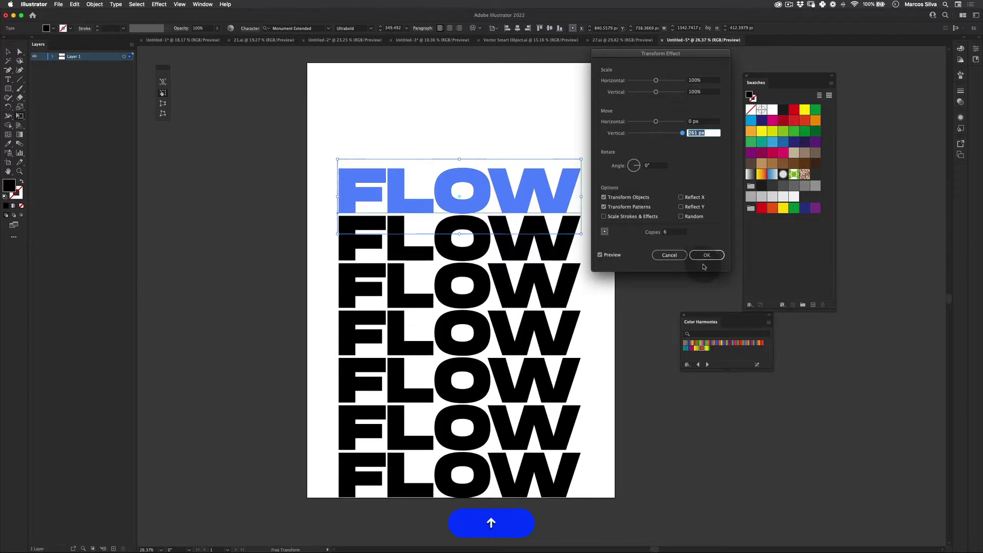
pyautogui.click(705, 257)
# Move the stacked FLOW text up to about X 848, Y 490 px so the rows are centred on the artboard
pyautogui.press('v')
pyautogui.click(657, 270)
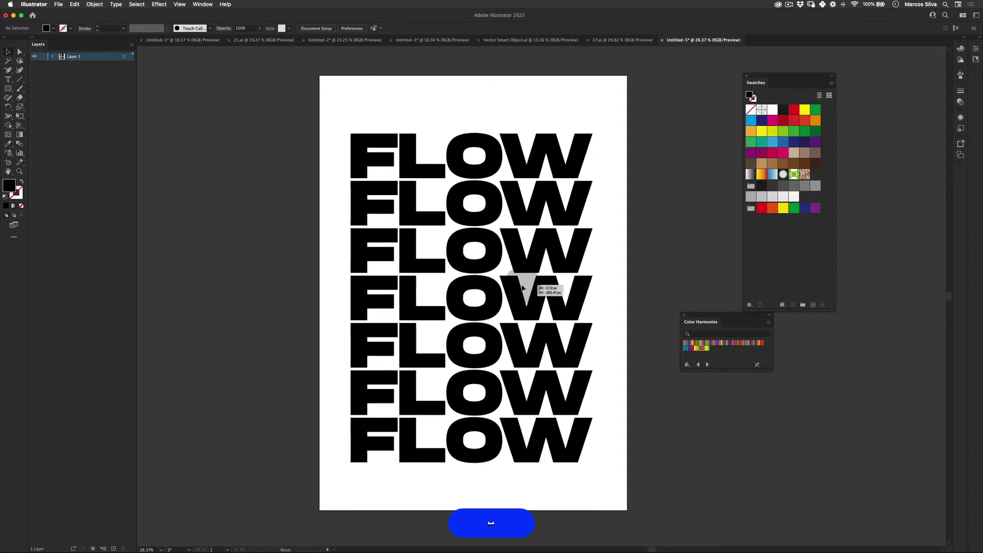
pyautogui.click(416, 262)
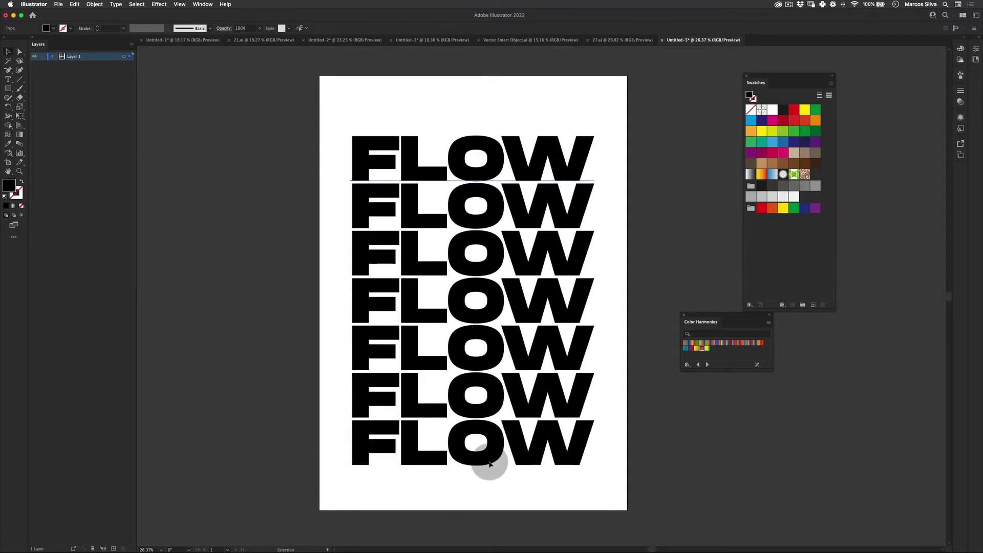
# Start a warp-based Envelope Distort on the FLOW text using the Wave style
pyautogui.click(95, 4)
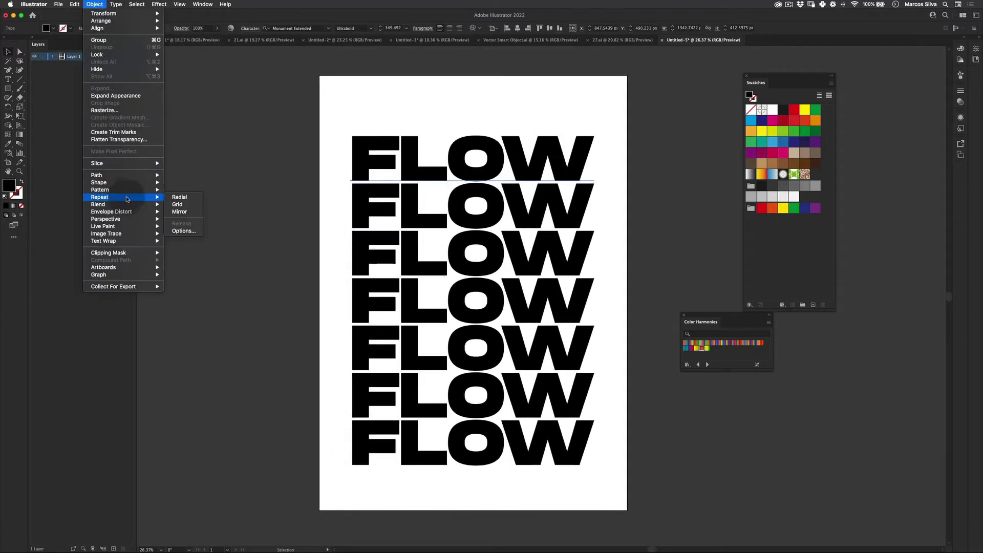
pyautogui.moveTo(139, 209)
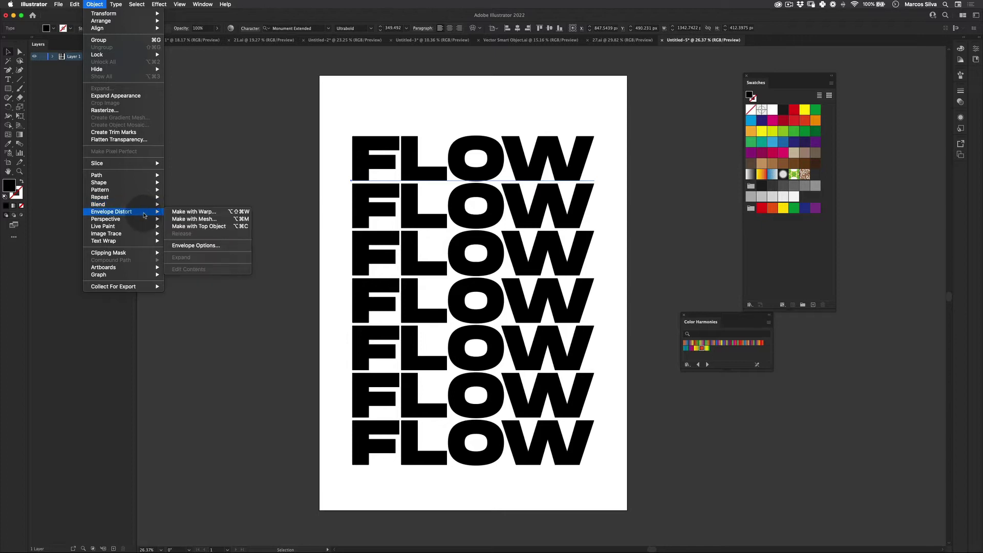
pyautogui.click(200, 210)
pyautogui.moveTo(542, 131); pyautogui.dragTo(680, 96)
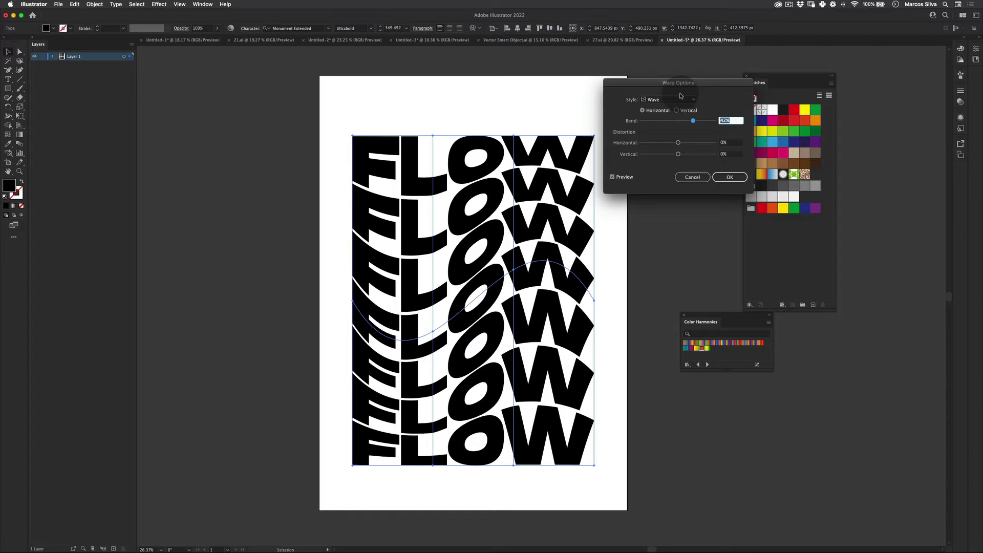
pyautogui.click(676, 100)
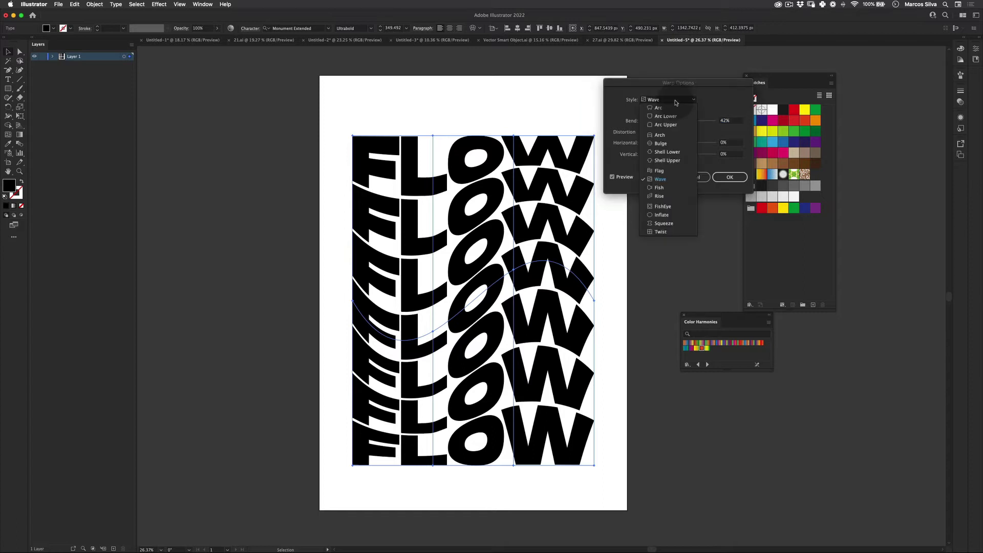
pyautogui.click(669, 180)
# Set the Wave warp to horizontal with a 50% bend and 0% horizontal distortion, and apply it to the FLOW text
pyautogui.moveTo(694, 121); pyautogui.dragTo(677, 143)
pyautogui.click(677, 110)
pyautogui.click(643, 110)
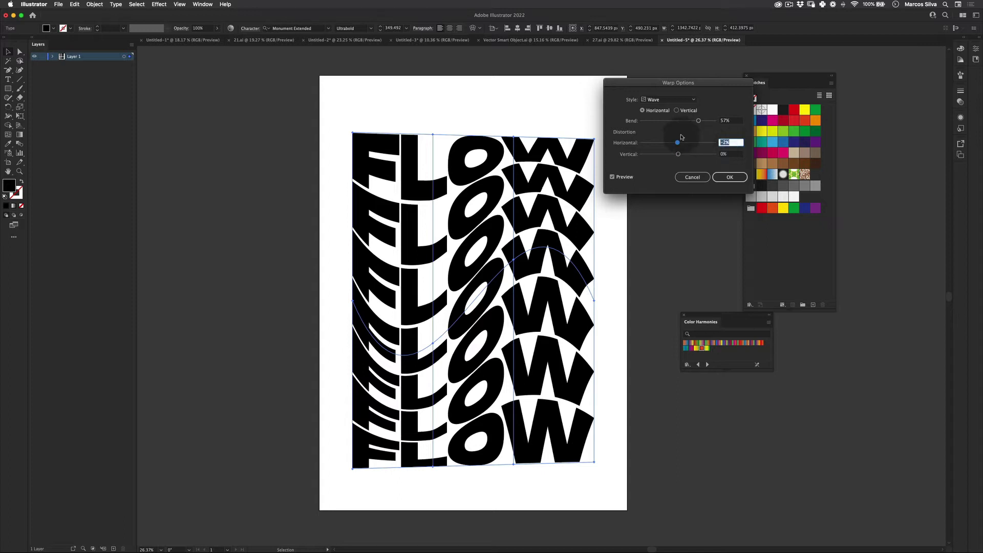
pyautogui.write('0')
pyautogui.hotkey('shift', 'Tab')
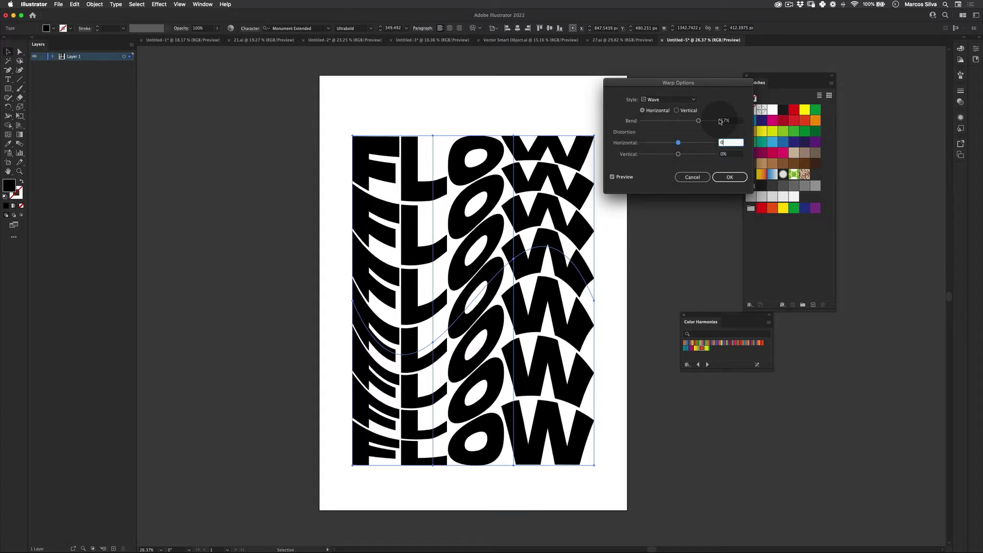
pyautogui.write('50')
pyautogui.press('Tab')
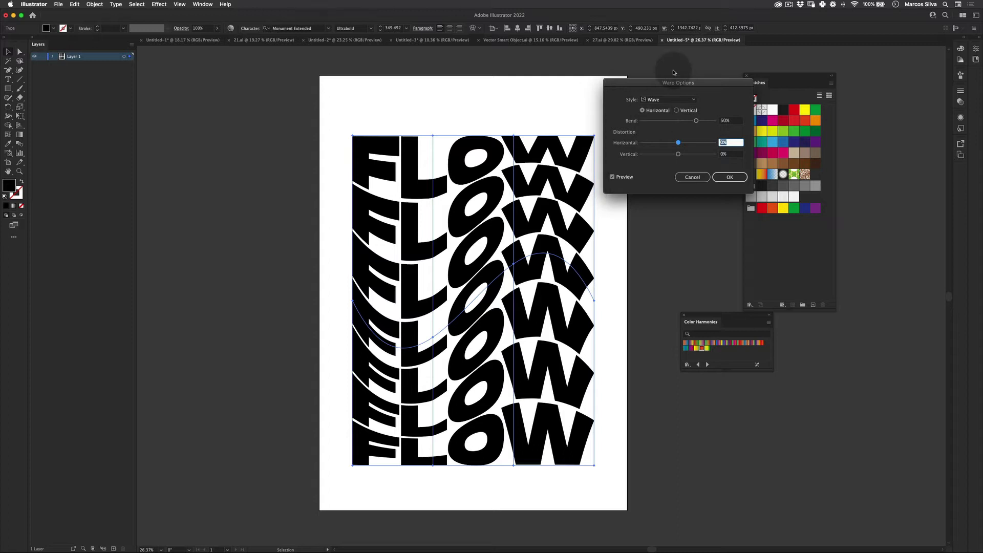
pyautogui.click(723, 180)
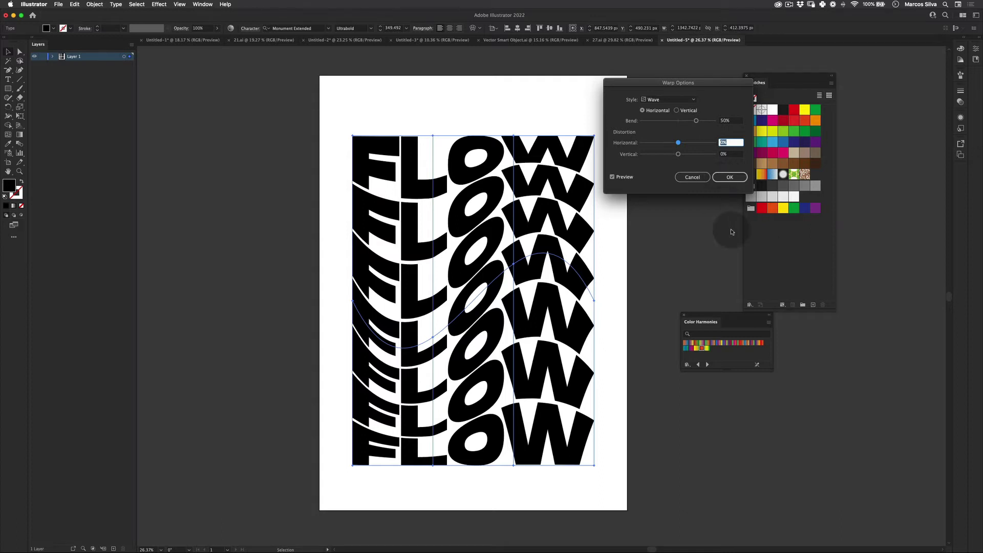
pyautogui.click(723, 179)
pyautogui.press('v')
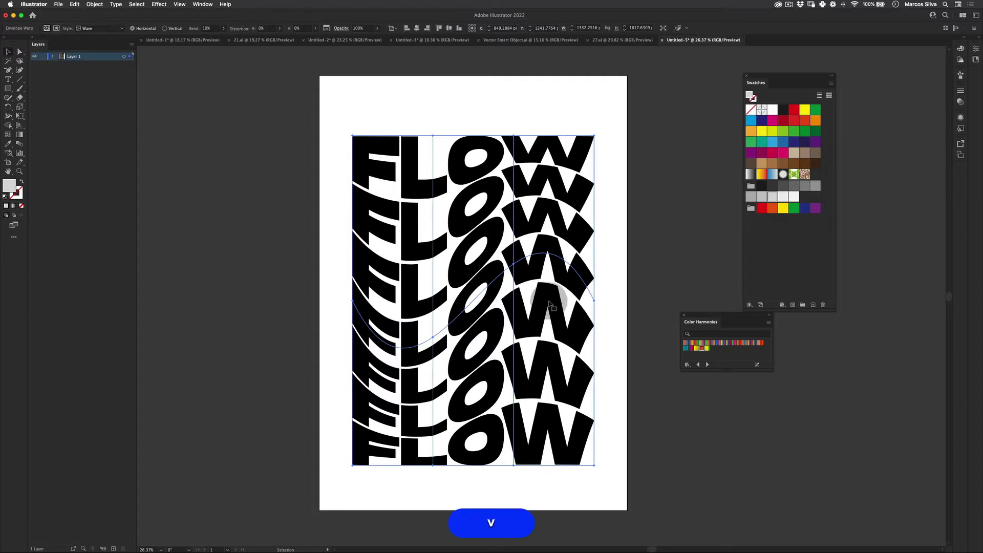
# Expand the warped FLOW envelope into paths with Object and Fill enabled, and close the Color Harmonies panel
pyautogui.click(603, 203)
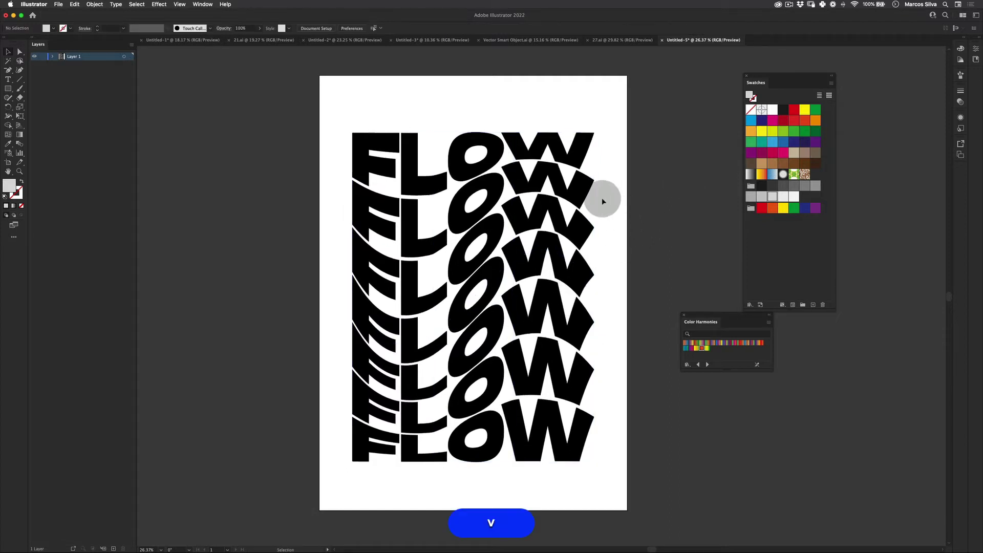
pyautogui.click(389, 337)
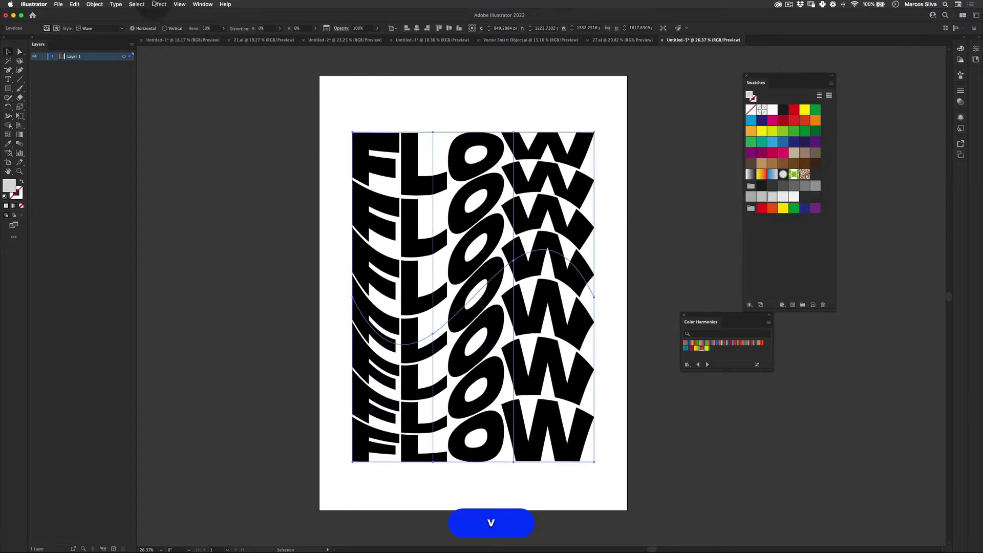
pyautogui.click(94, 4)
pyautogui.click(103, 88)
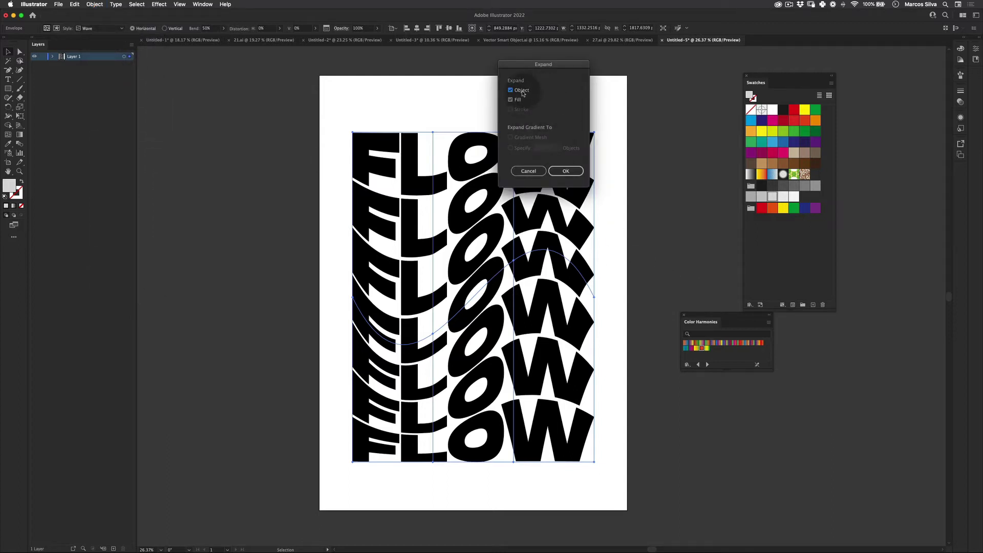
pyautogui.click(565, 171)
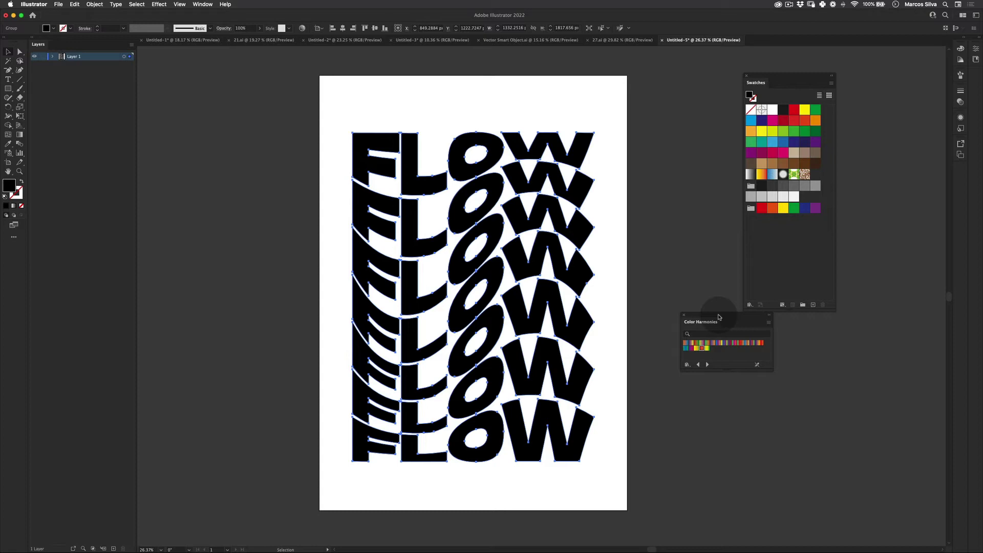
pyautogui.moveTo(718, 317); pyautogui.dragTo(758, 332)
pyautogui.click(773, 331)
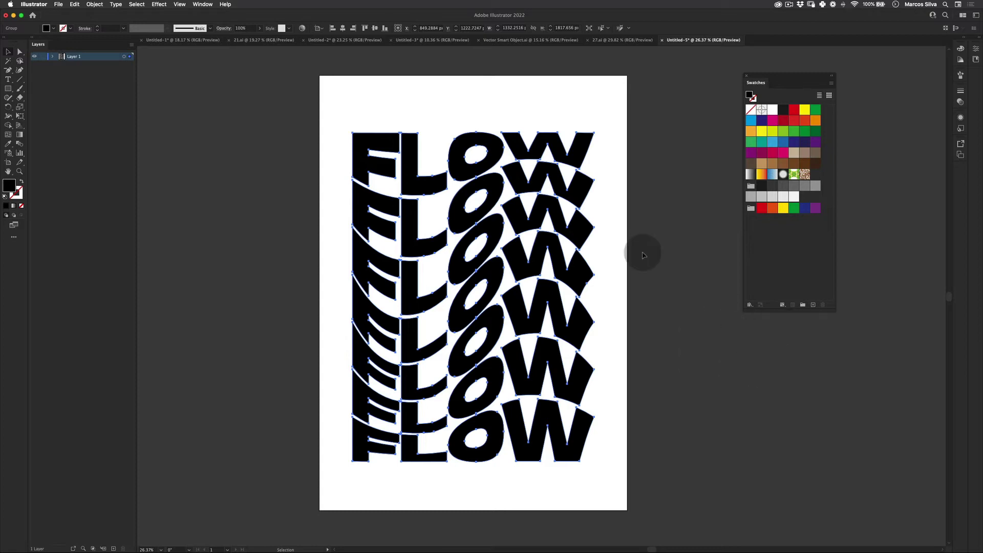
# Examine the finished FLOW poster in 27.ai as a reference and return to the poster in progress
pyautogui.click(622, 40)
pyautogui.press('space')
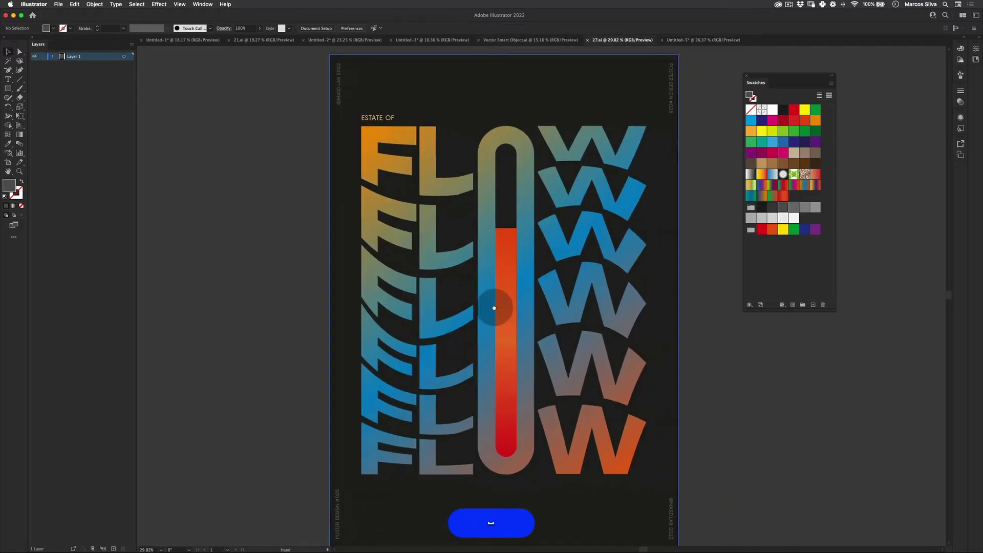
pyautogui.moveTo(494, 308); pyautogui.dragTo(420, 293)
pyautogui.press('z')
pyautogui.moveTo(466, 272); pyautogui.dragTo(412, 282)
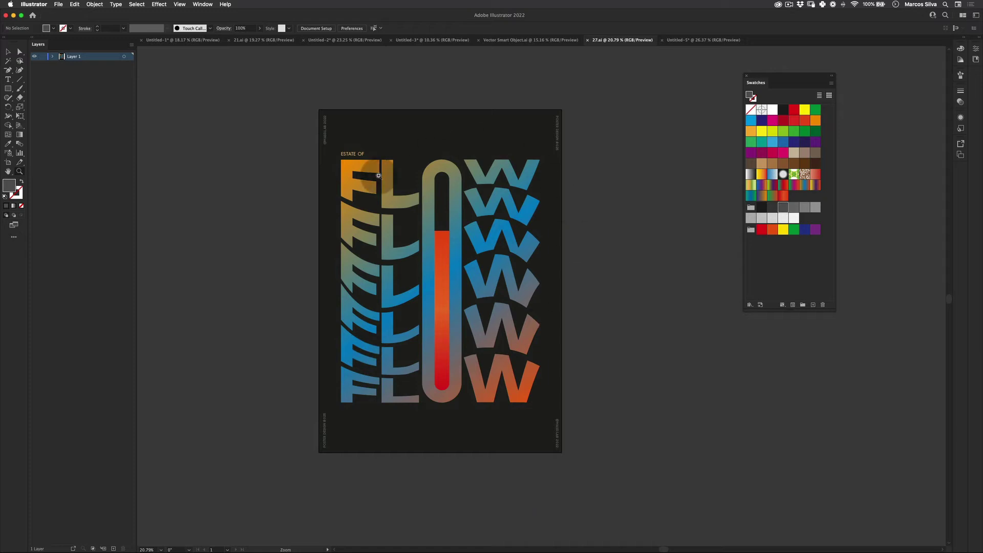
pyautogui.click(697, 40)
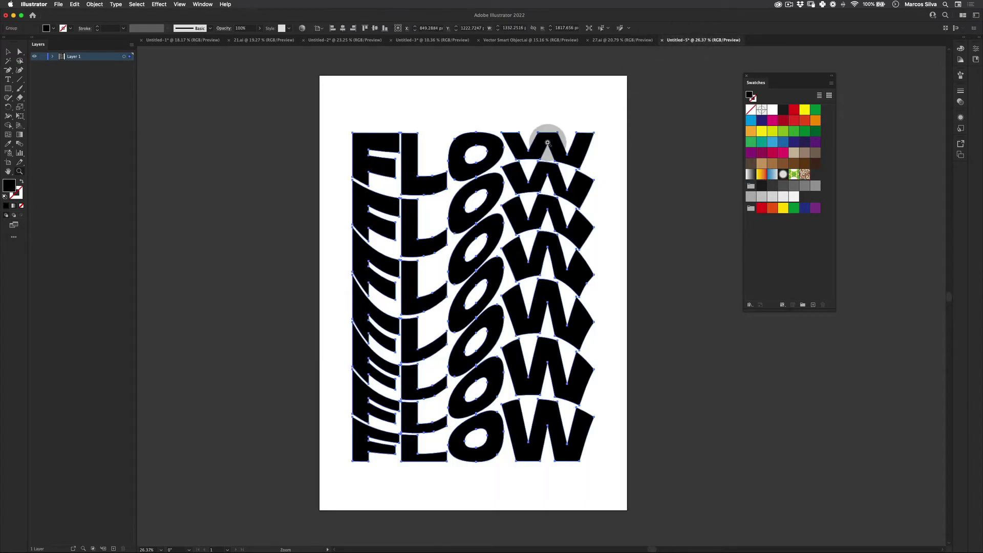
# Try to delete the column of O letters from the expanded text, and undo the deletion
pyautogui.press('v')
pyautogui.click(226, 287)
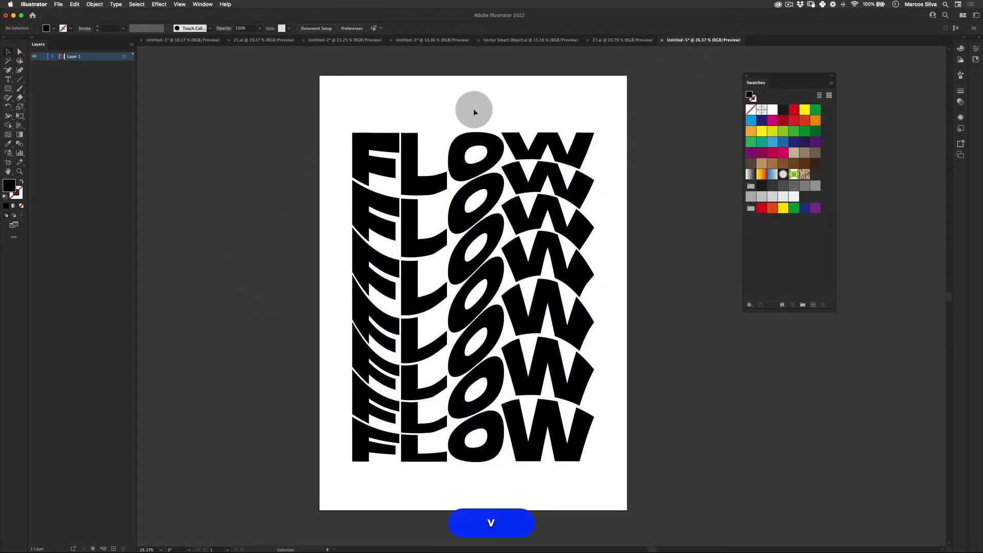
pyautogui.press('a')
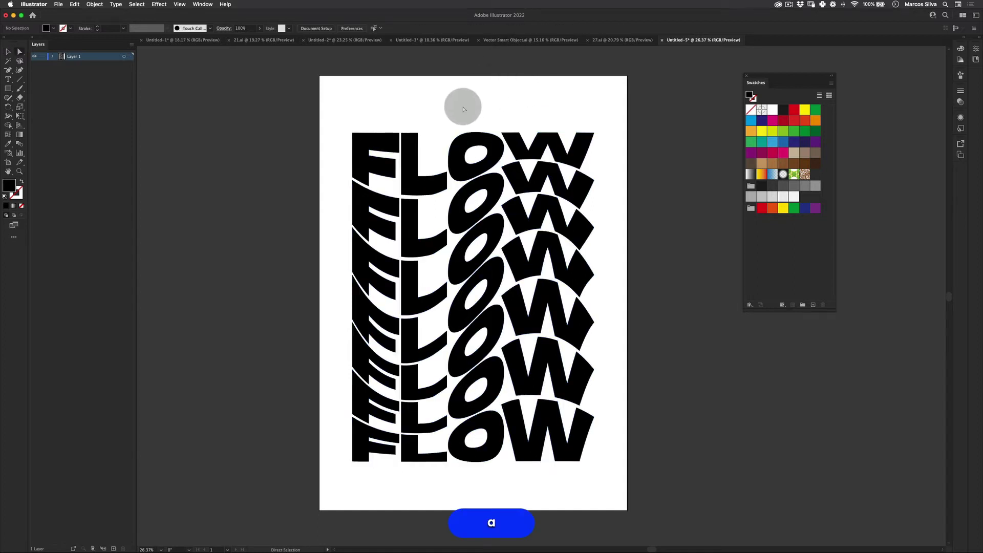
pyautogui.moveTo(460, 102); pyautogui.dragTo(495, 477)
pyautogui.press('BackSpace')
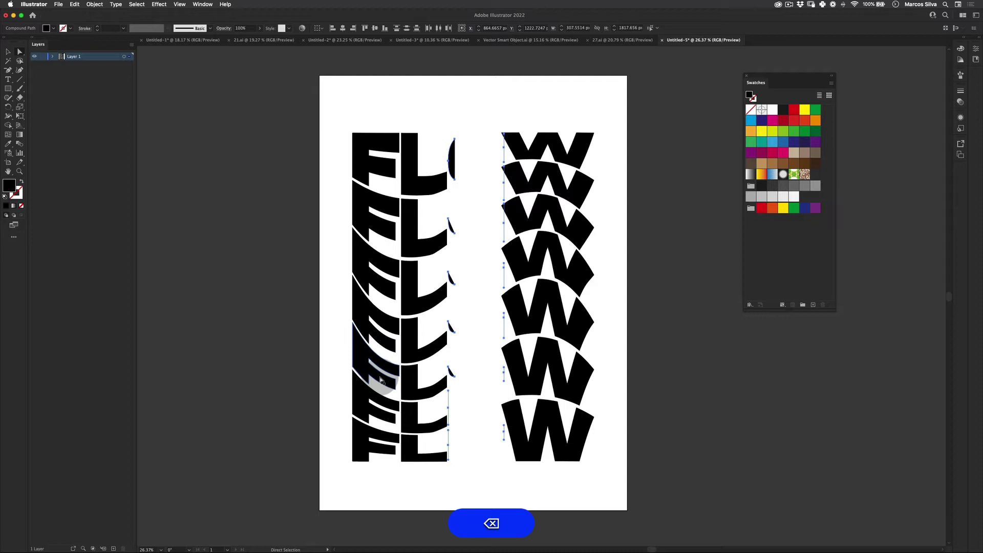
pyautogui.press('super+z')
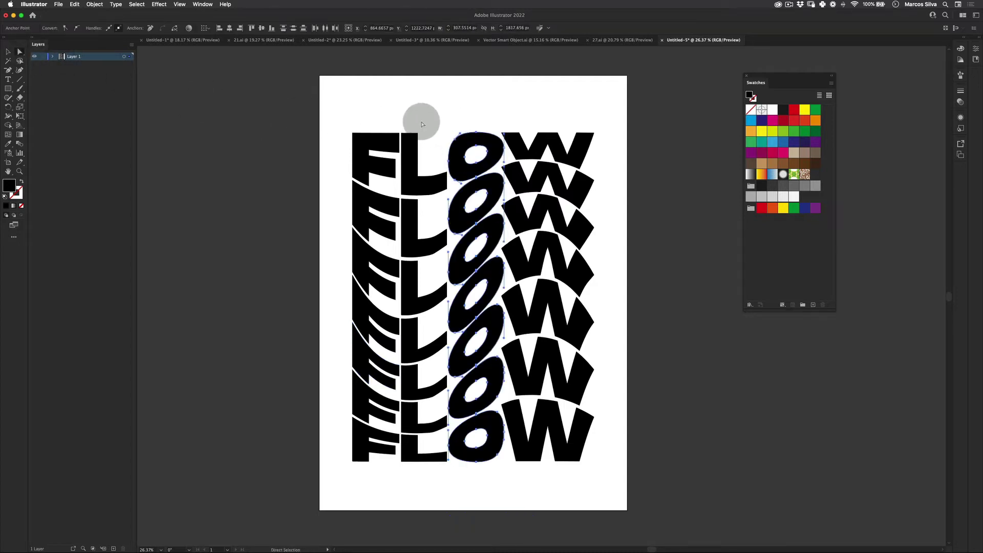
# Delete the complete column of O letters between the L and W columns
pyautogui.moveTo(464, 101); pyautogui.dragTo(481, 476)
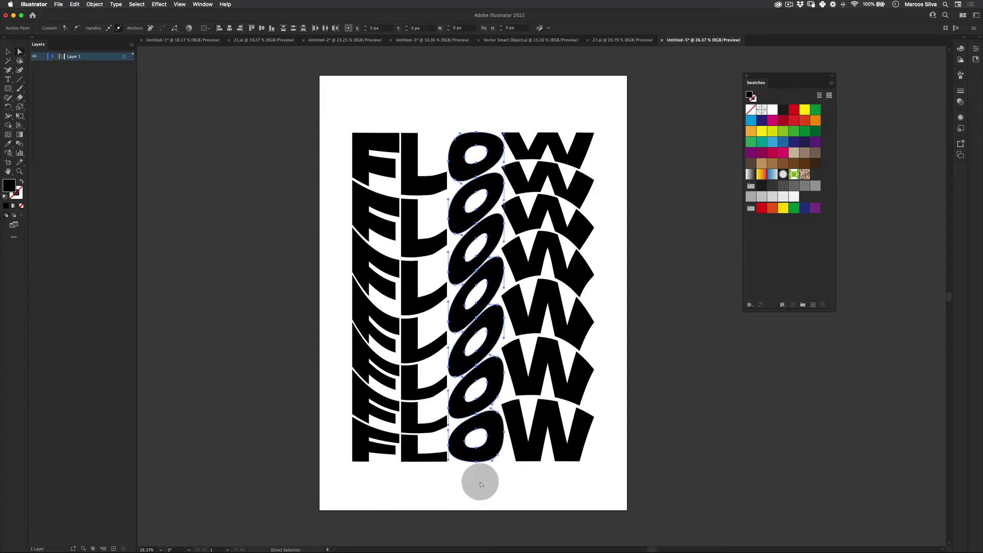
pyautogui.press('BackSpace')
pyautogui.press('v')
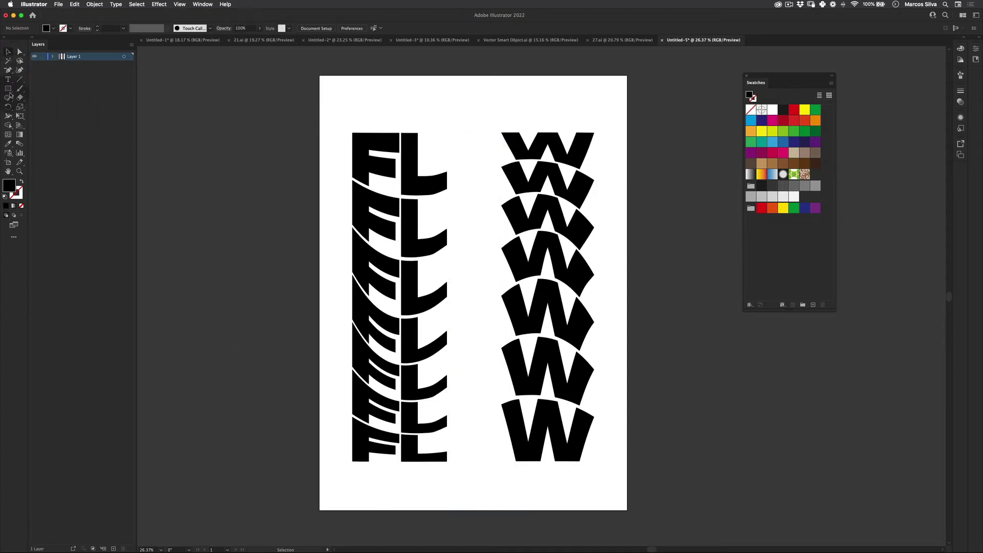
# Draw a tall rectangle about 224 by 1829 px in the gap between the L and W columns, with a black stroke and no fill
pyautogui.moveTo(10, 90); pyautogui.dragTo(36, 91)
pyautogui.moveTo(453, 130); pyautogui.dragTo(495, 461)
pyautogui.click(21, 181)
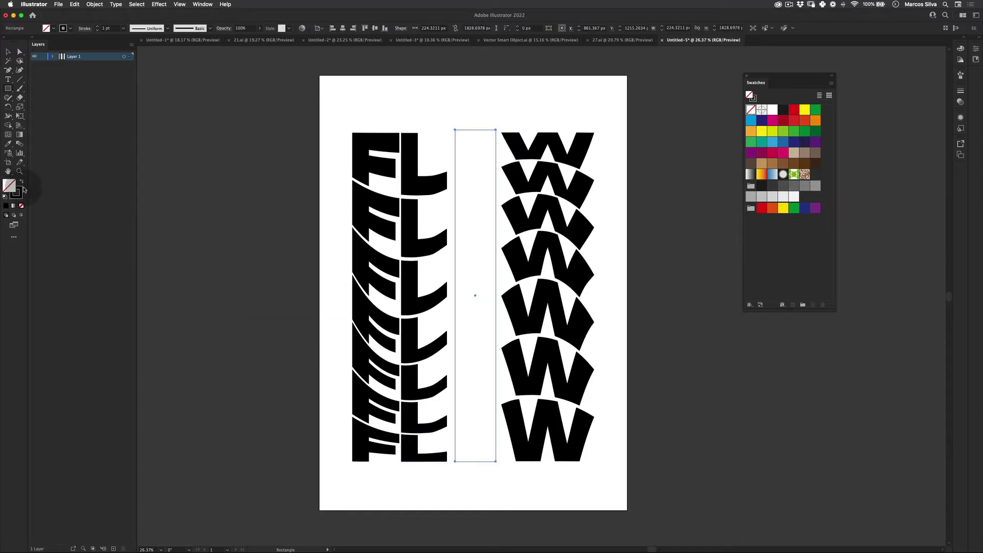
# Set the rectangle's stroke weight to 80 pt and align the stroke to the inside
pyautogui.click(125, 28)
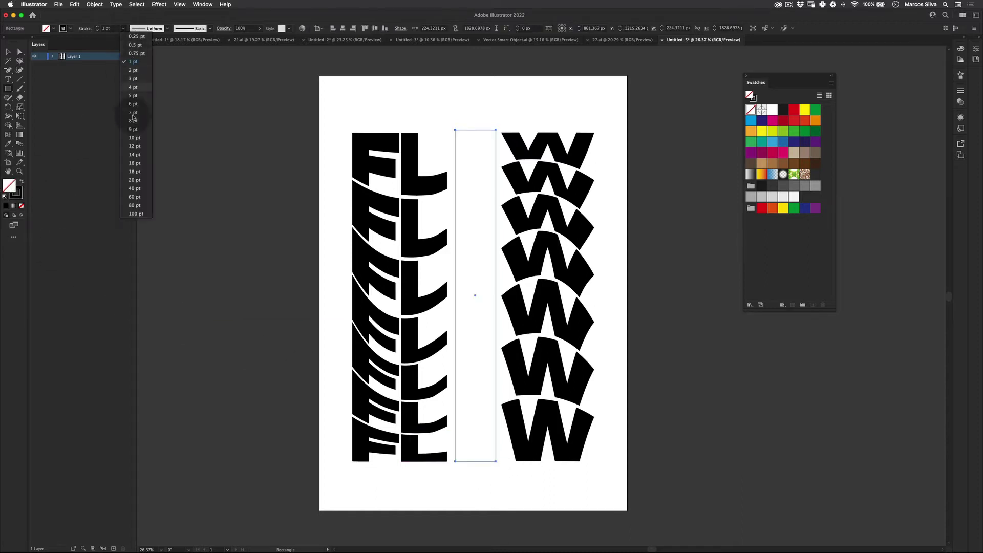
pyautogui.click(143, 186)
pyautogui.click(124, 28)
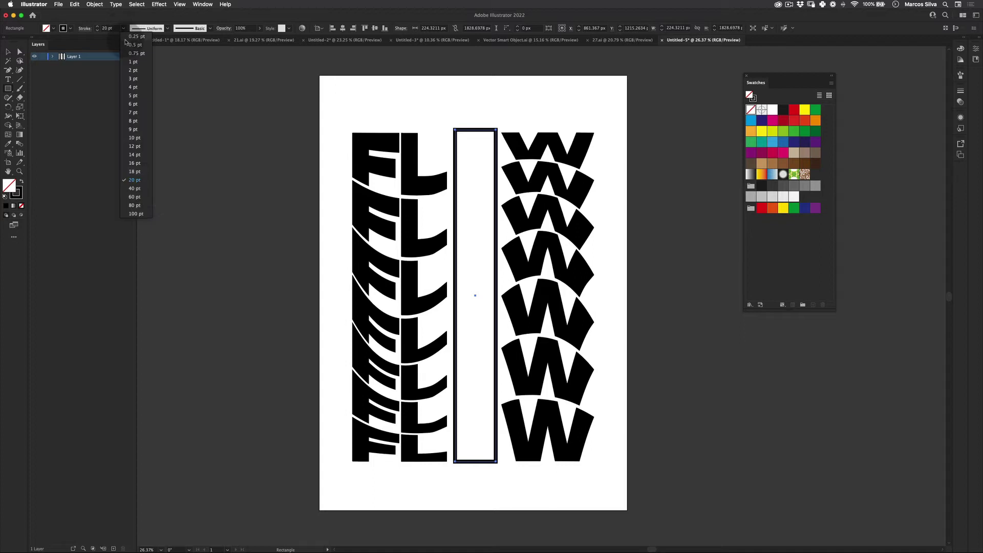
pyautogui.click(139, 203)
pyautogui.click(85, 29)
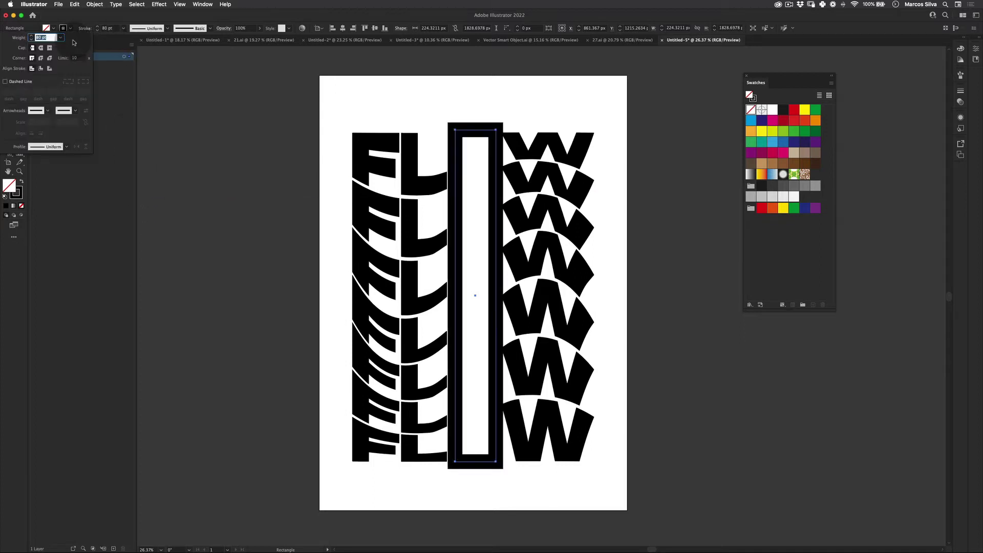
pyautogui.click(49, 70)
pyautogui.press('v')
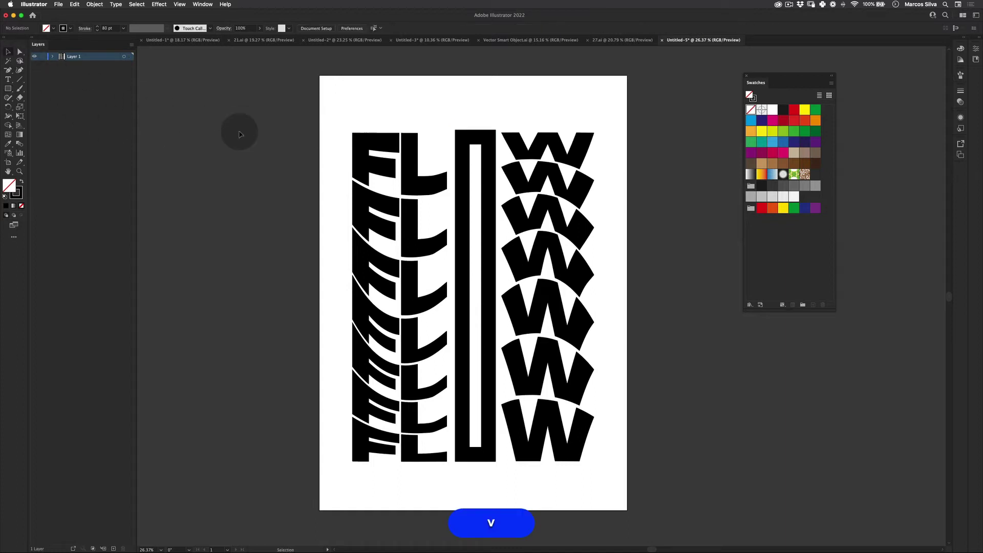
# Round all four corners of the tall rectangle as far as possible to make a pill-shaped O
pyautogui.moveTo(448, 117); pyautogui.dragTo(492, 132)
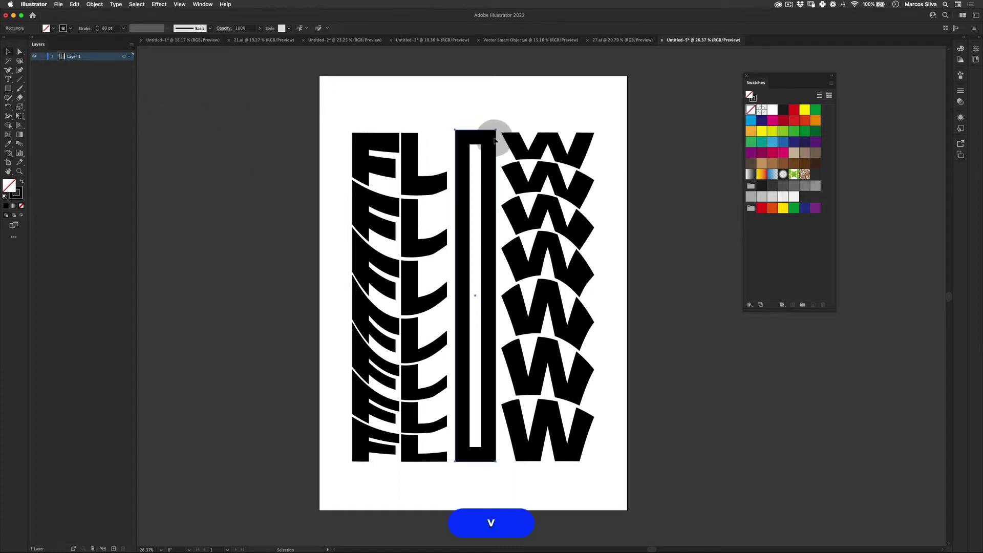
pyautogui.press('a')
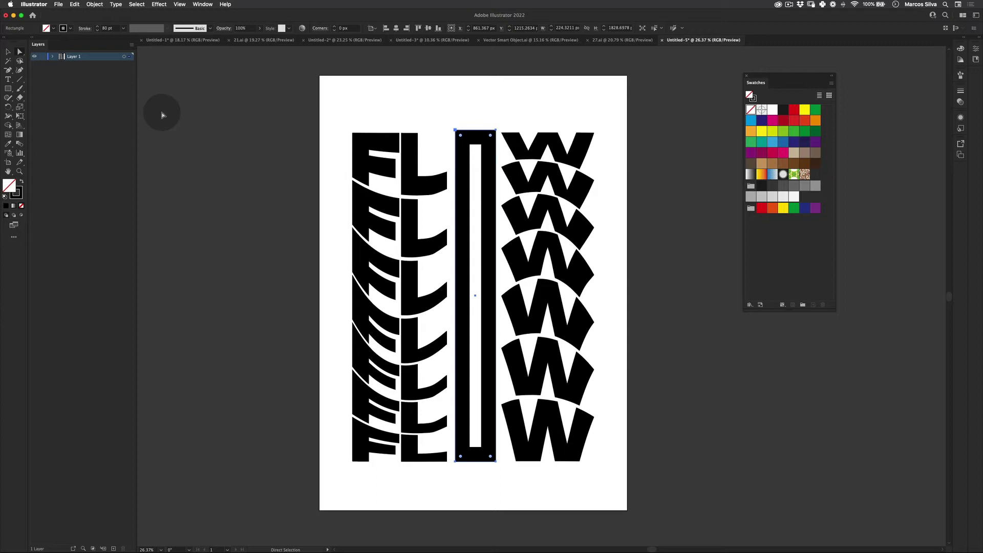
pyautogui.moveTo(461, 137); pyautogui.dragTo(475, 294)
pyautogui.click(263, 387)
pyautogui.press('v')
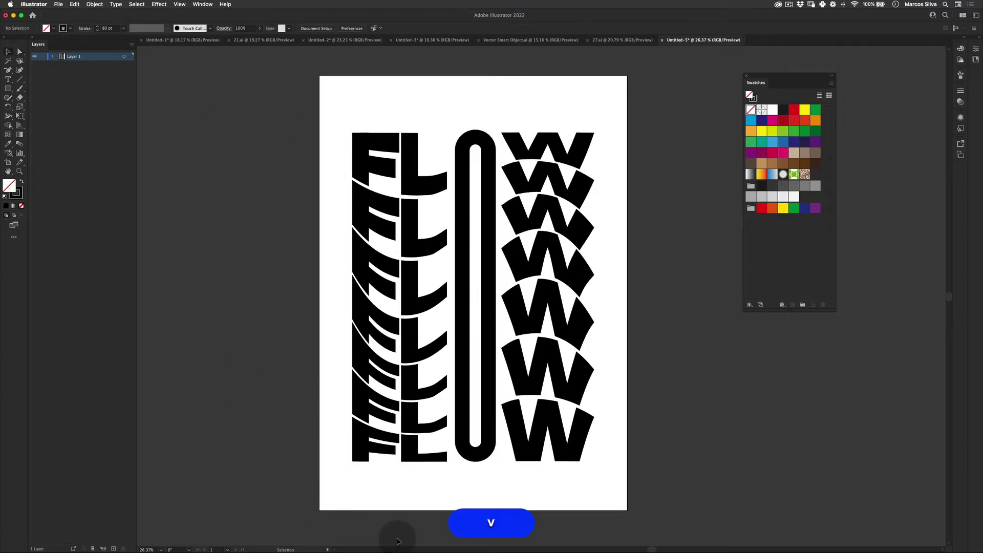
# Reposition the pill-shaped O between the L and W columns and widen it to about 272 px with Free Transform
pyautogui.moveTo(462, 286); pyautogui.dragTo(462, 289)
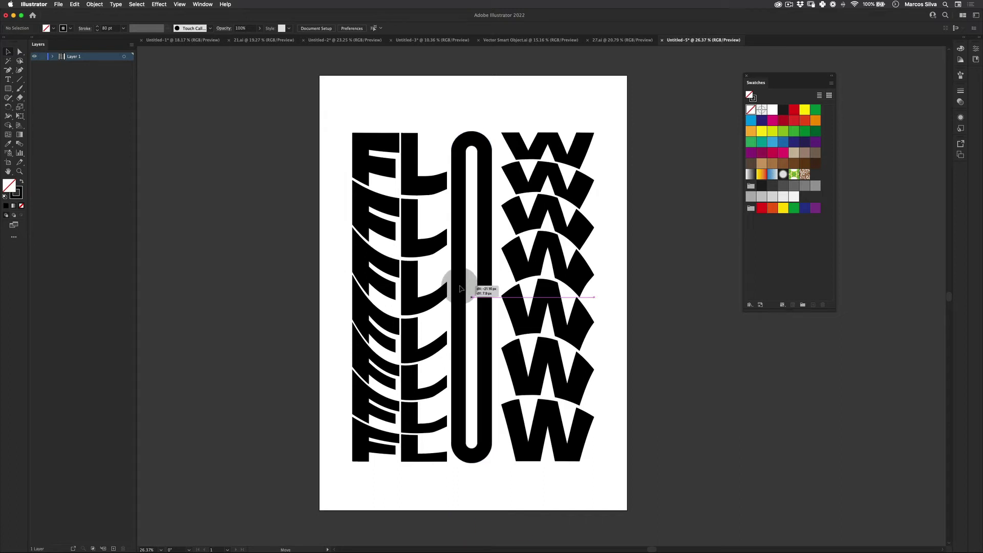
pyautogui.moveTo(460, 289); pyautogui.dragTo(499, 296)
pyautogui.press('e')
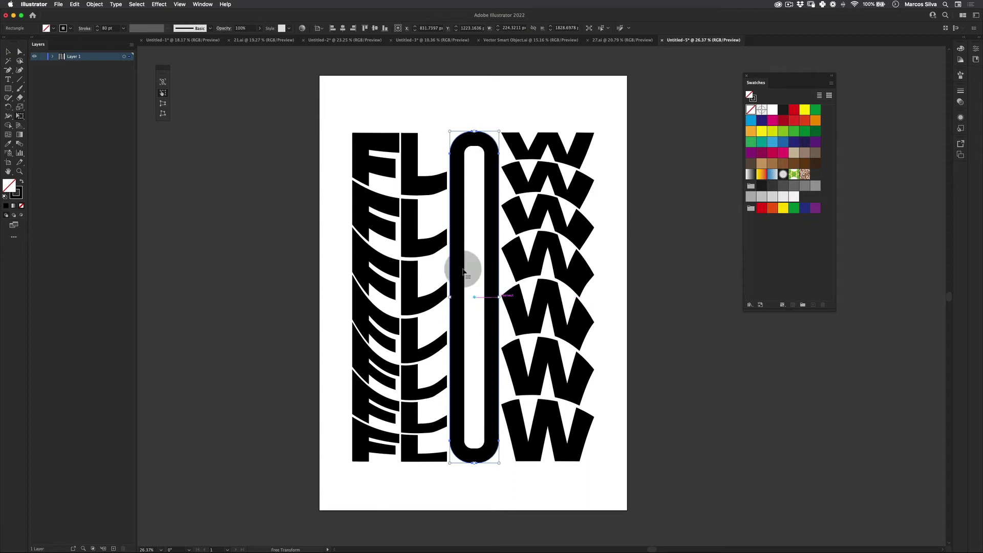
pyautogui.press('v')
pyautogui.click(727, 308)
pyautogui.click(503, 262)
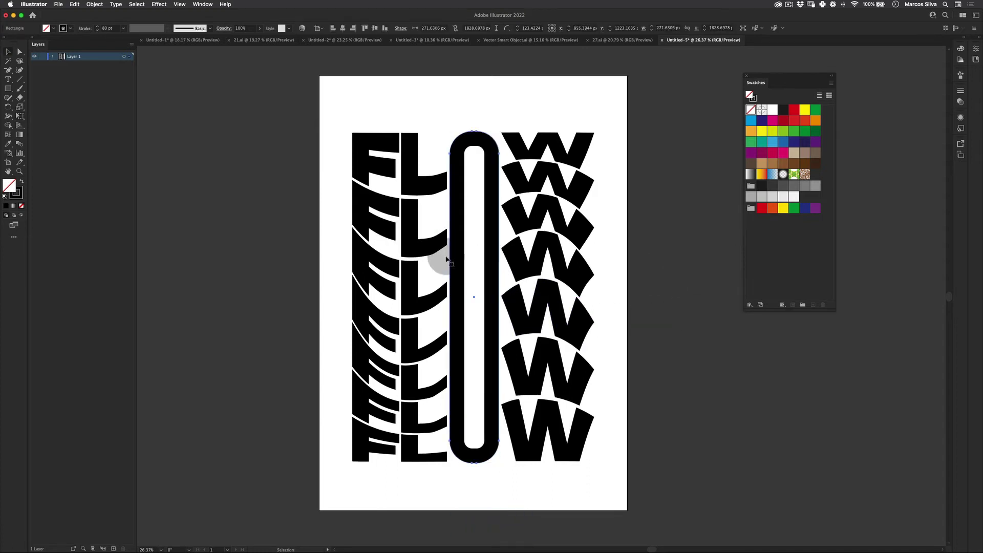
# Set the pill-shaped O's stroke weight to 85 pt
pyautogui.click(107, 29)
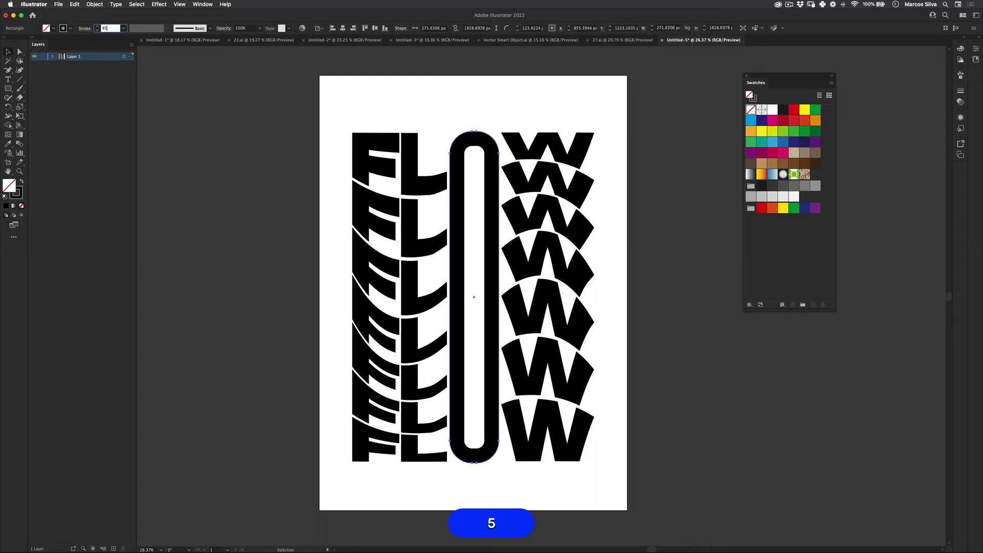
pyautogui.write('85')
pyautogui.press('Tab')
pyautogui.press('Escape')
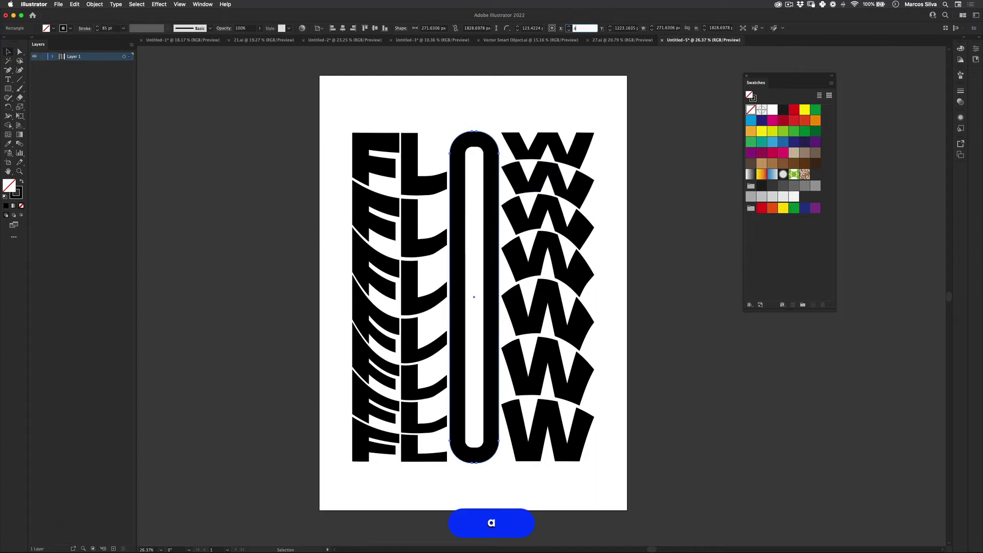
pyautogui.press('v')
pyautogui.click(223, 213)
# Round the widened O's corners to the maximum again so both ends are fully semicircular
pyautogui.click(484, 137)
pyautogui.press('a')
pyautogui.moveTo(472, 156); pyautogui.dragTo(537, 286)
pyautogui.press('v')
pyautogui.click(706, 278)
pyautogui.press('v')
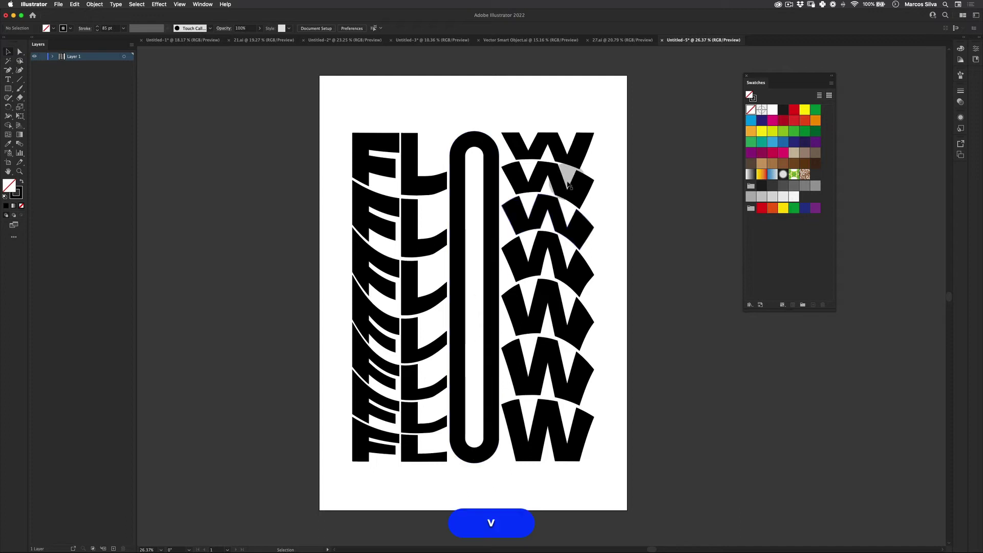
# Expand the pill-shaped O's appearance so its stroke becomes a filled shape
pyautogui.moveTo(503, 97); pyautogui.dragTo(479, 170)
pyautogui.click(480, 129)
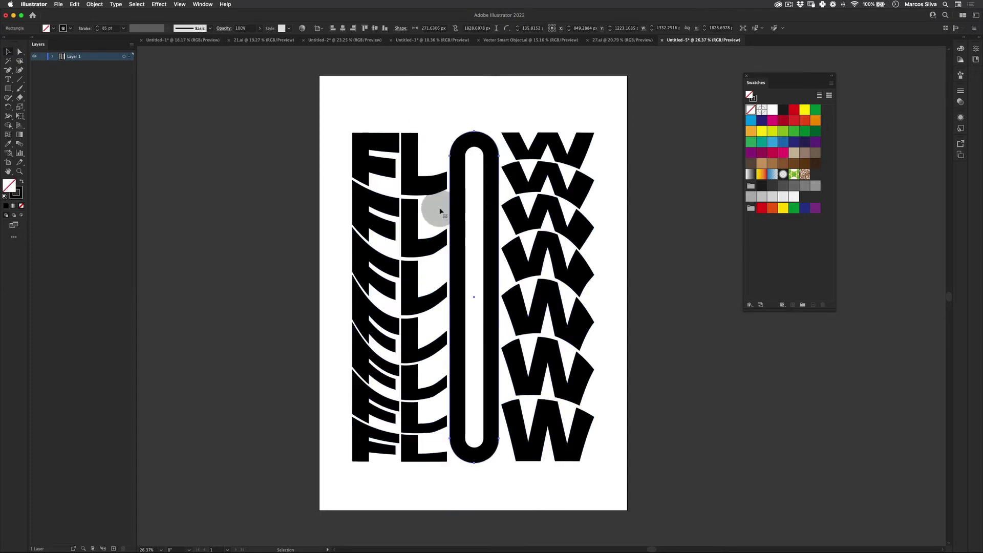
pyautogui.click(95, 4)
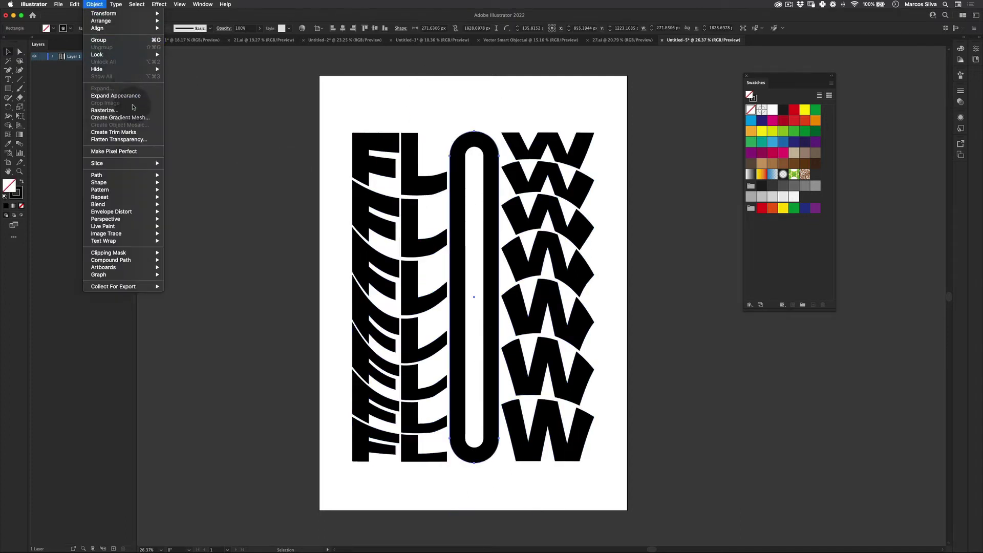
pyautogui.click(116, 96)
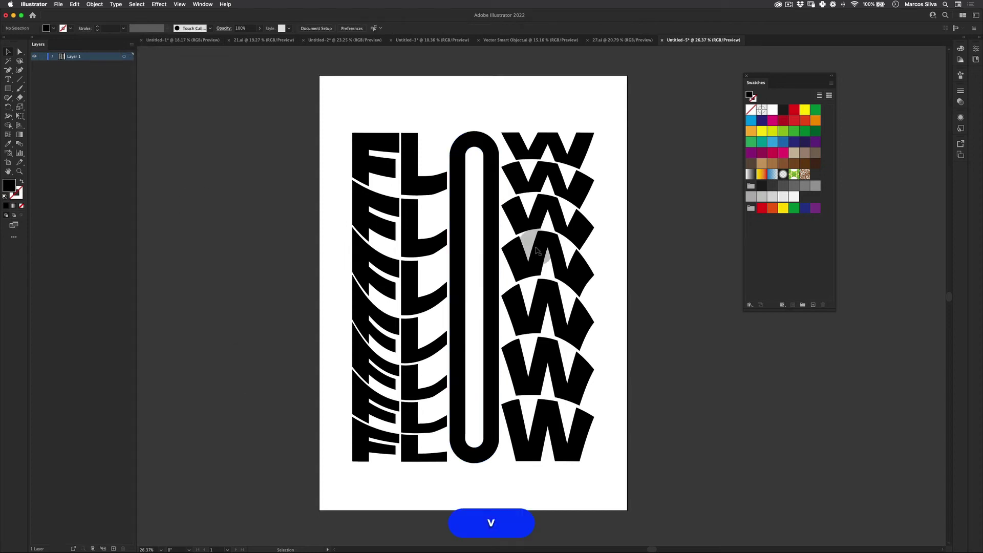
# Select all the lettering and open the Color Combinations gradient swatch library, enlarged and placed clear of the artboard
pyautogui.press('super+a')
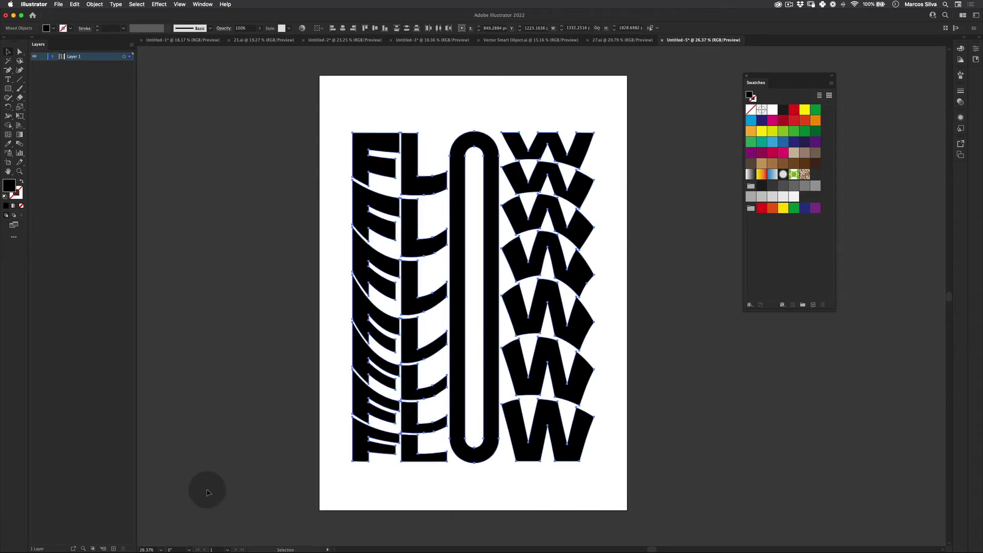
pyautogui.click(202, 4)
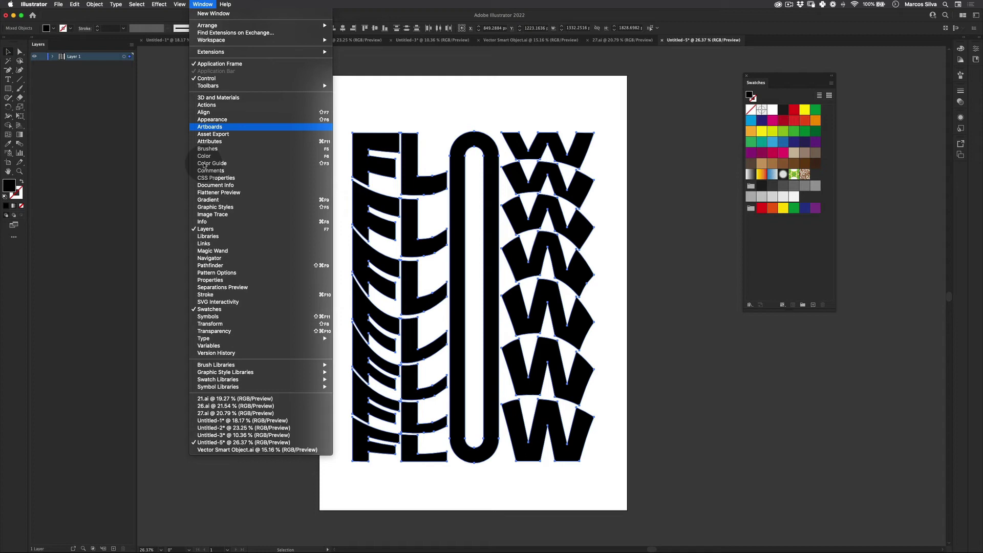
pyautogui.moveTo(287, 379)
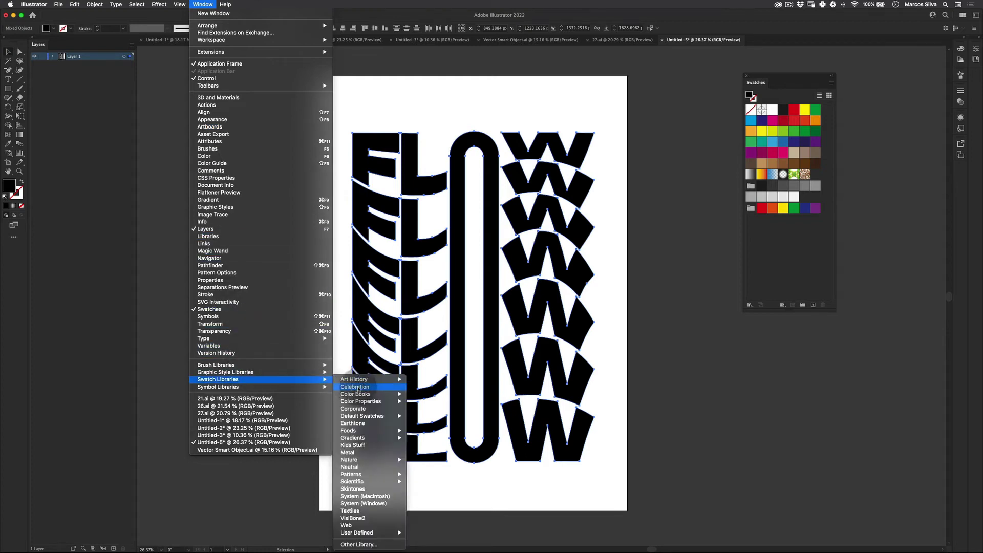
pyautogui.moveTo(374, 438)
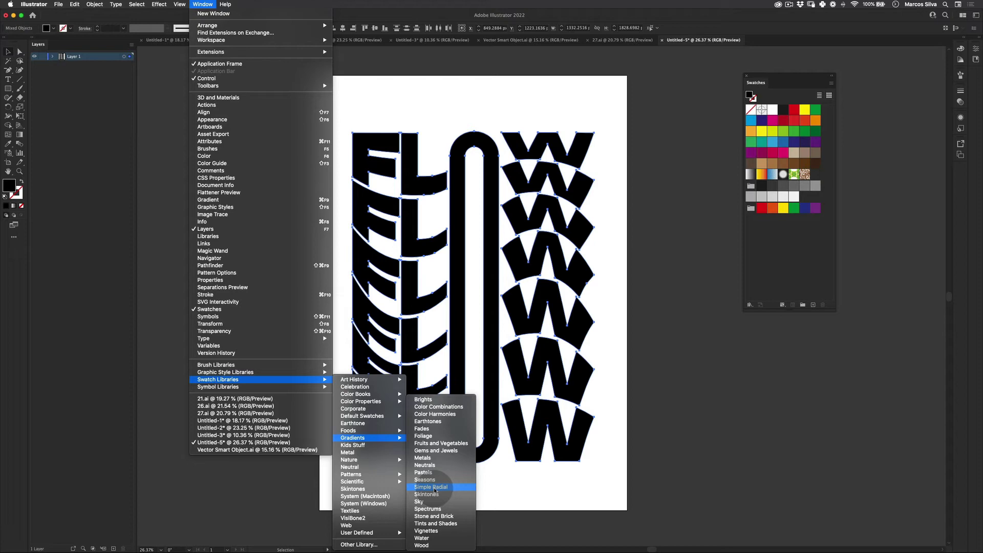
pyautogui.click(435, 406)
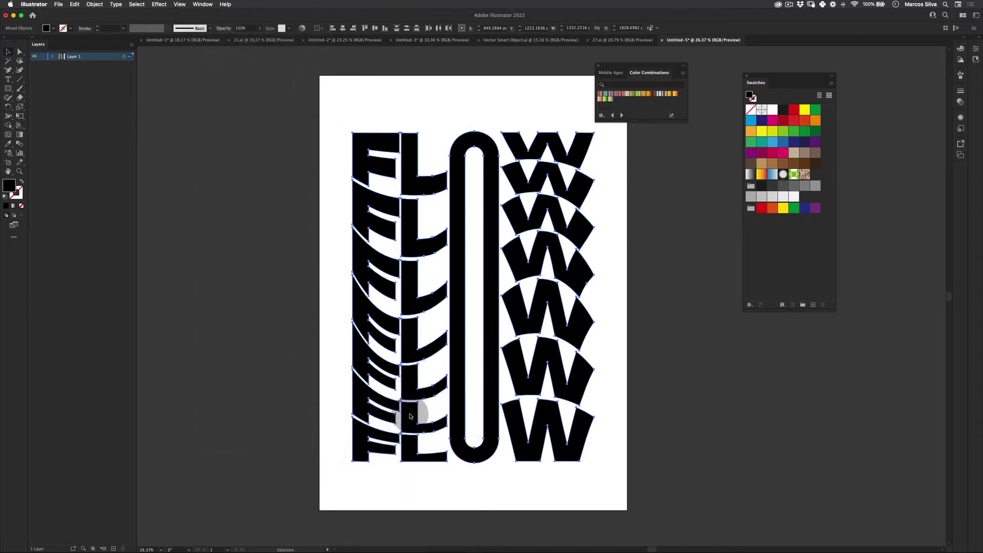
pyautogui.moveTo(687, 119); pyautogui.dragTo(760, 178)
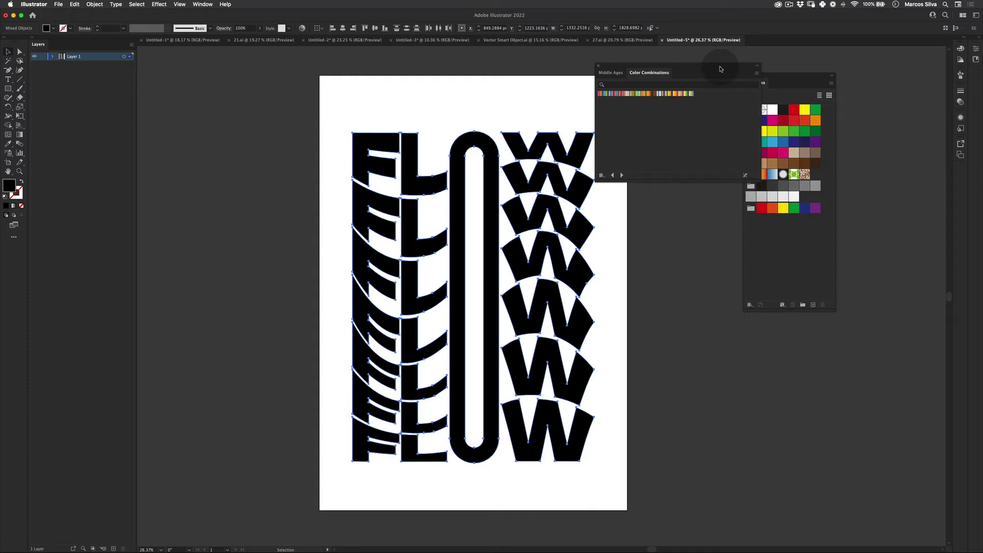
pyautogui.moveTo(706, 68); pyautogui.dragTo(795, 145)
# Try several Color Combinations gradients on all the lettering, including a green-yellow-teal one, and browse the neighbouring gradient libraries
pyautogui.click(704, 171)
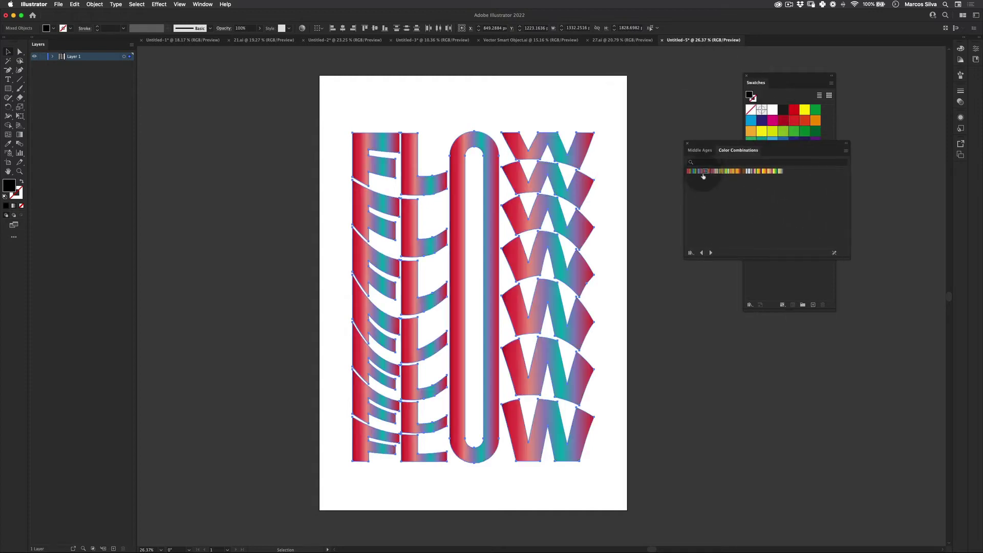
pyautogui.click(711, 171)
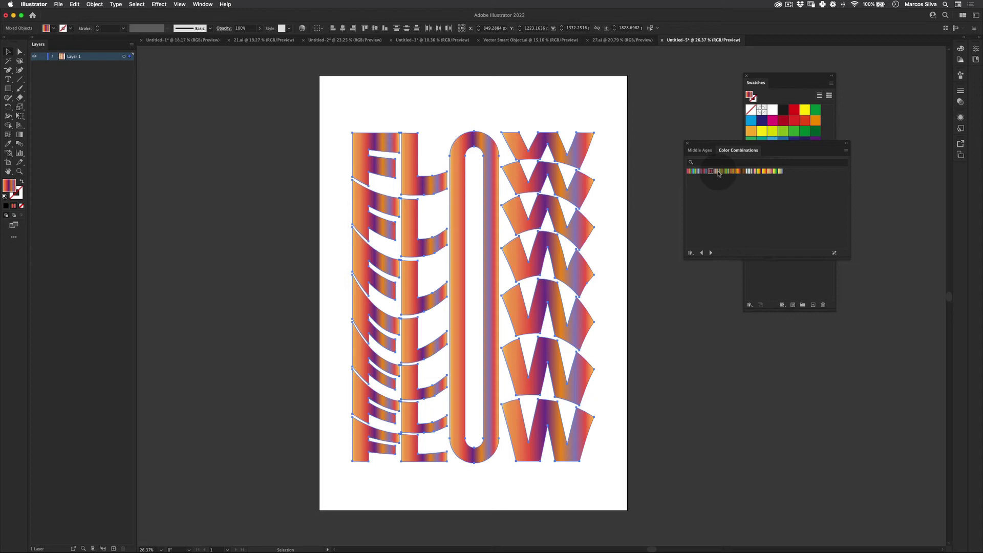
pyautogui.click(717, 172)
pyautogui.click(747, 172)
pyautogui.click(761, 172)
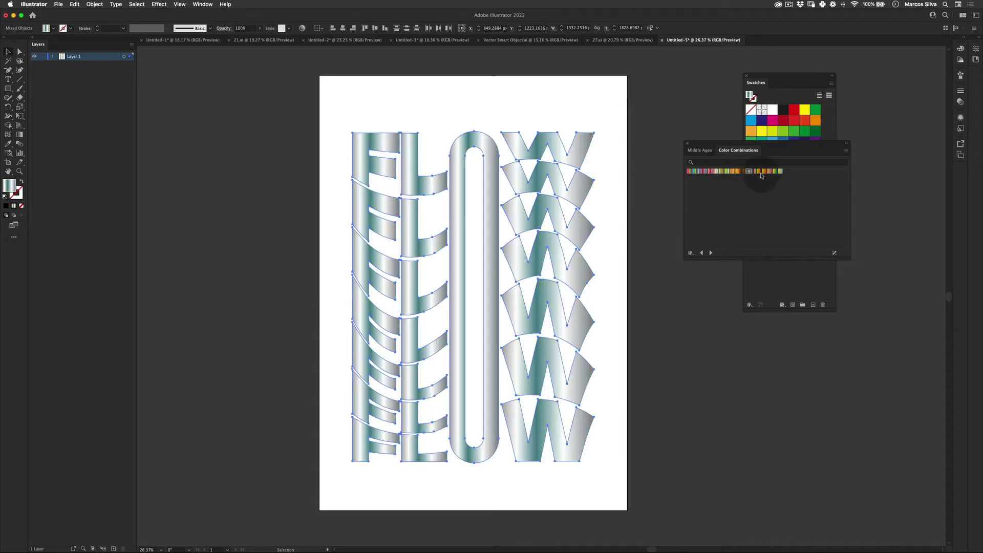
pyautogui.click(754, 172)
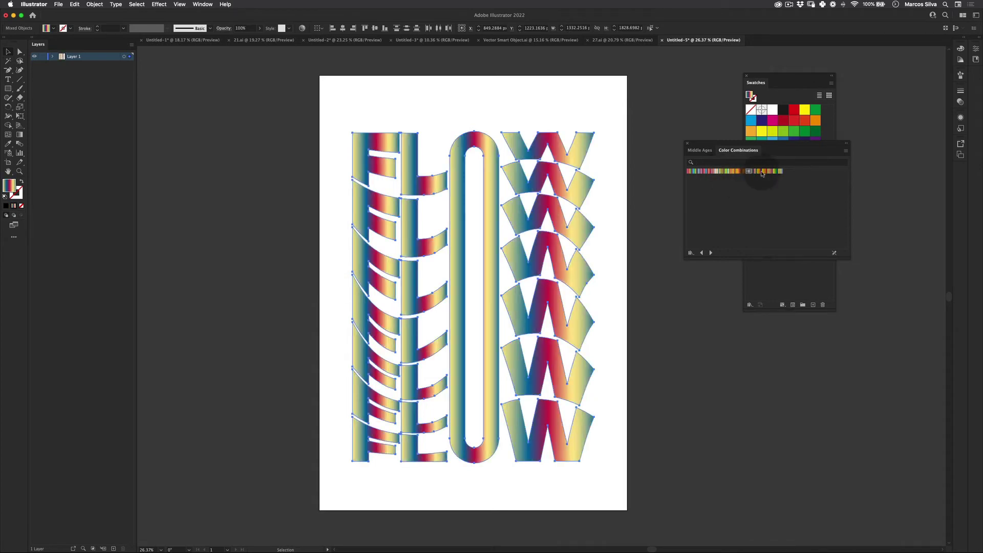
pyautogui.click(768, 172)
pyautogui.click(726, 171)
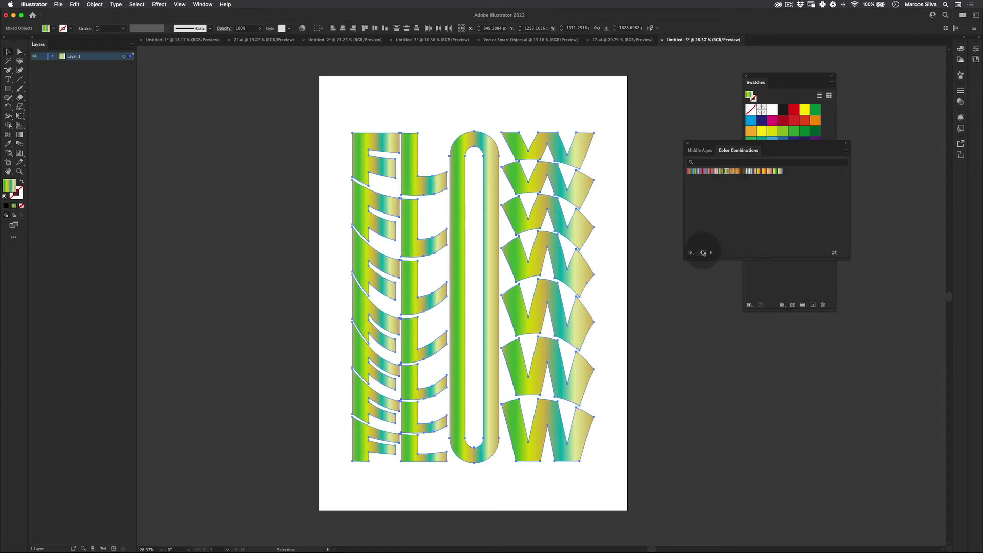
pyautogui.click(710, 252)
pyautogui.click(710, 253)
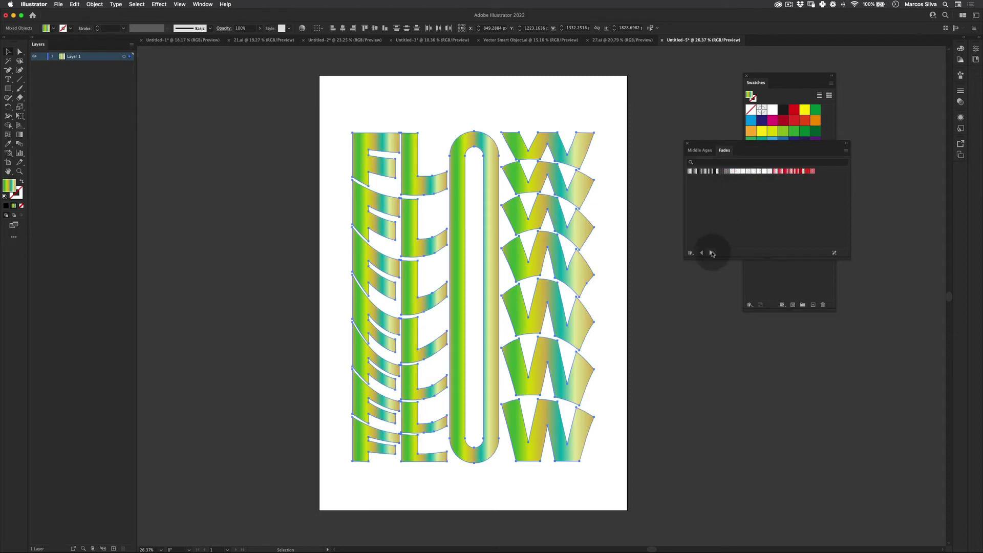
pyautogui.click(702, 253)
pyautogui.click(702, 253)
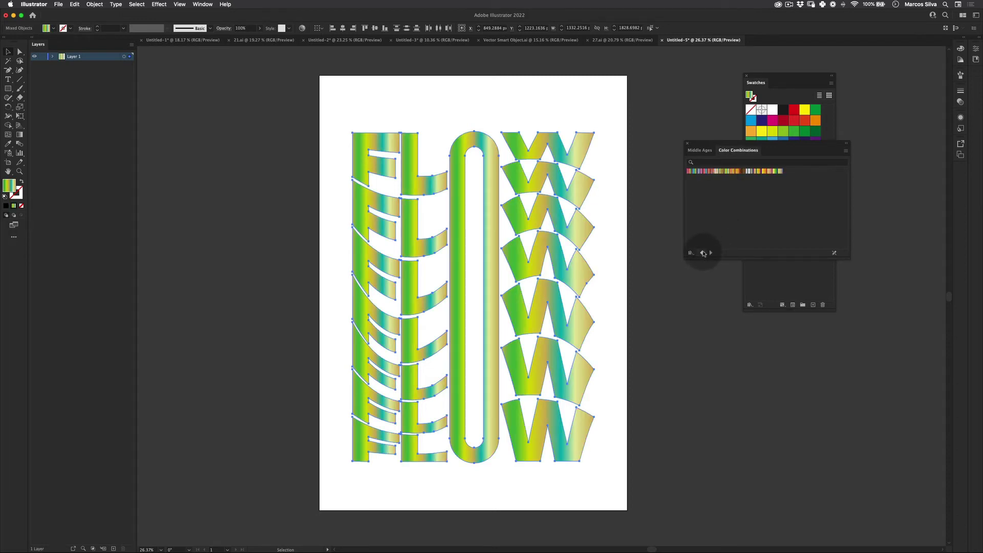
# Copy the finished FLOW artwork group from 27.ai and paste it into the Untitled-5 poster document as a colour reference
pyautogui.click(587, 49)
pyautogui.click(595, 43)
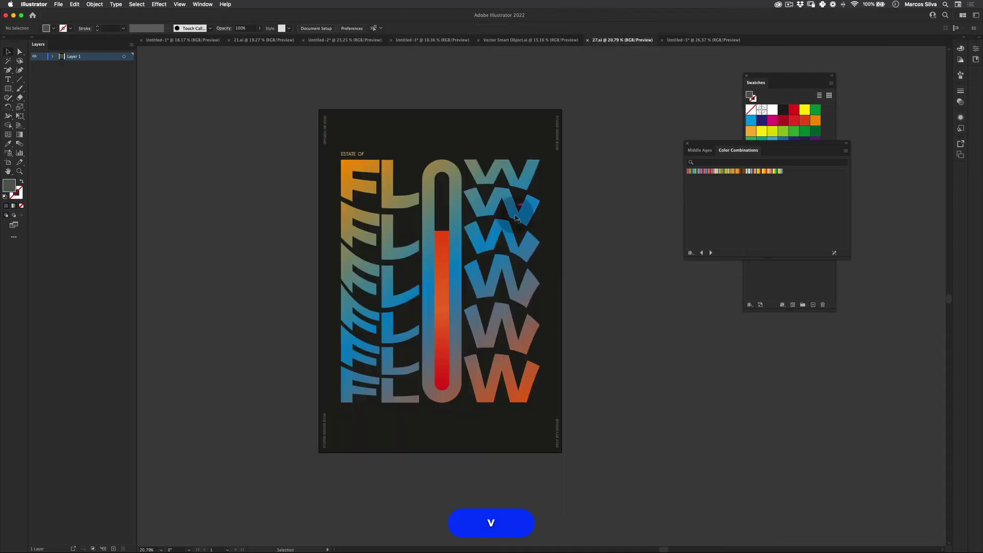
pyautogui.click(517, 176)
pyautogui.press('super+c')
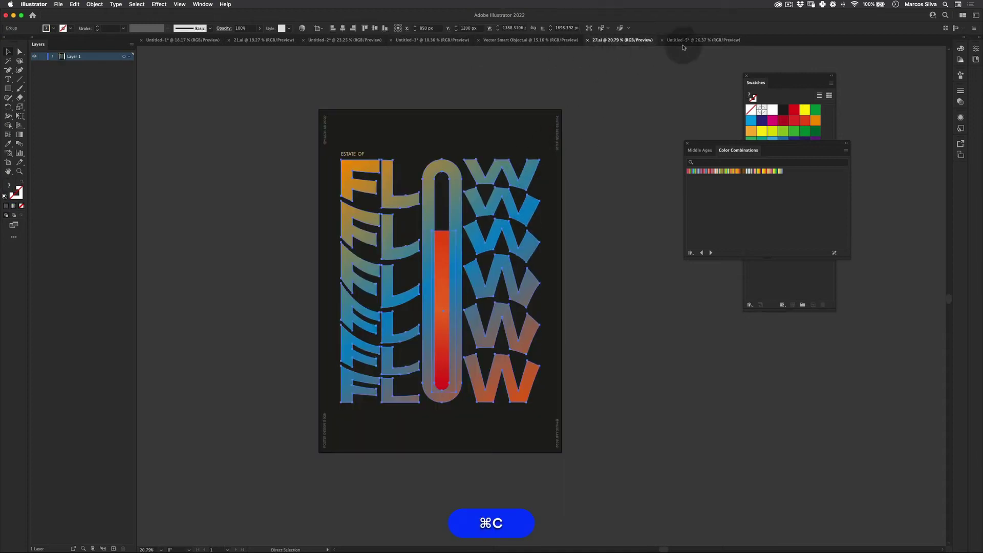
pyautogui.click(682, 42)
pyautogui.press('super+v')
# Move the pasted reference artwork off the artboard so it sits to the left of the poster
pyautogui.moveTo(506, 227); pyautogui.dragTo(623, 186)
pyautogui.press('v')
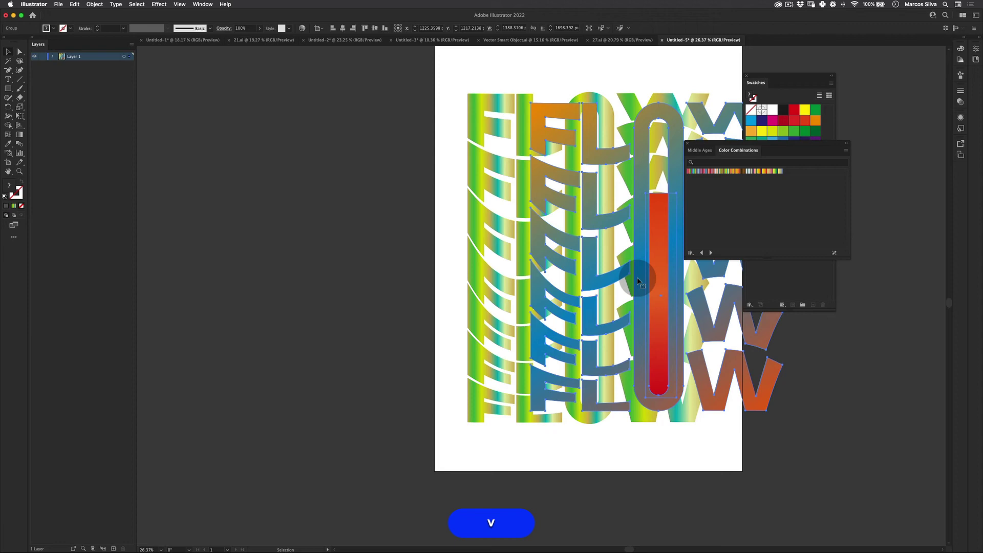
pyautogui.moveTo(646, 282); pyautogui.dragTo(244, 267)
pyautogui.press('z')
pyautogui.moveTo(429, 276); pyautogui.dragTo(344, 327)
pyautogui.press('v')
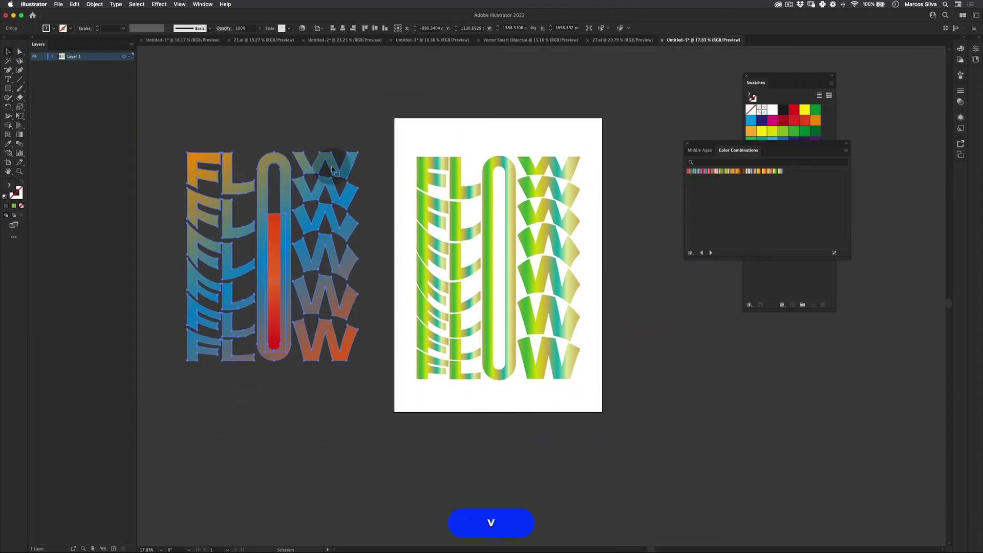
# Fill the poster's F, L and W letter group with the red, teal and violet Color Combinations gradient
pyautogui.click(359, 147)
pyautogui.click(572, 174)
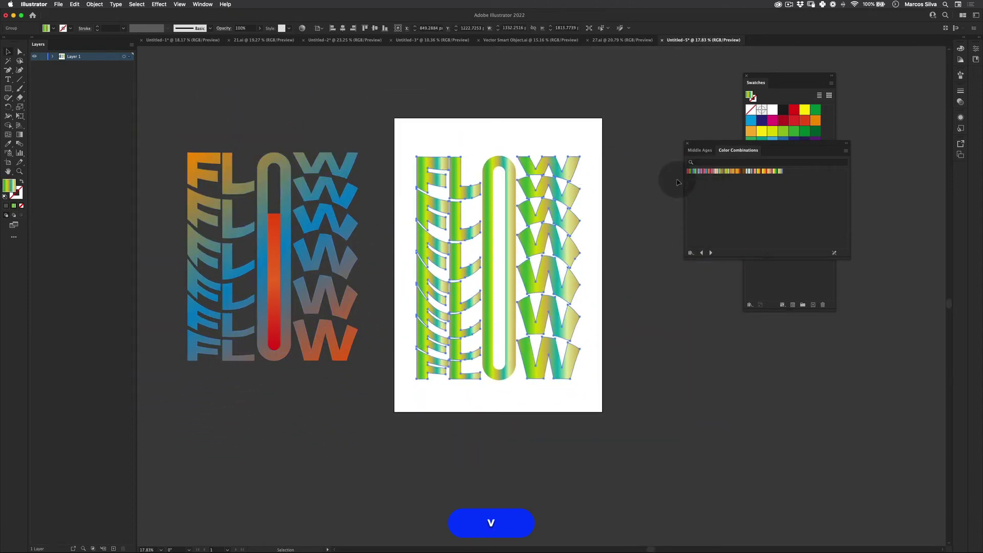
pyautogui.click(704, 172)
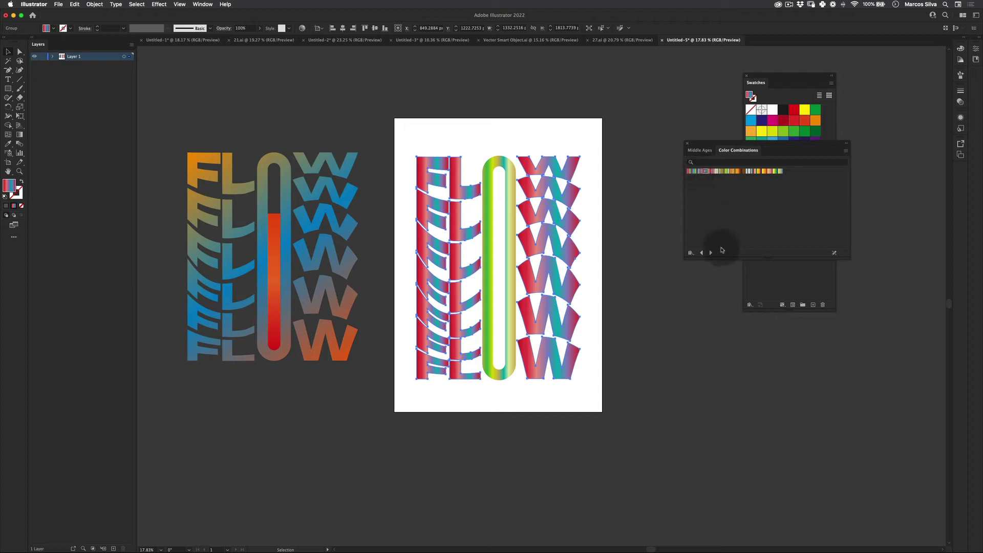
# Browse through the gradient libraries to Fruits and Vegetables and try its blue gradient on the F, L and W letter group
pyautogui.click(710, 253)
pyautogui.click(711, 253)
pyautogui.click(701, 252)
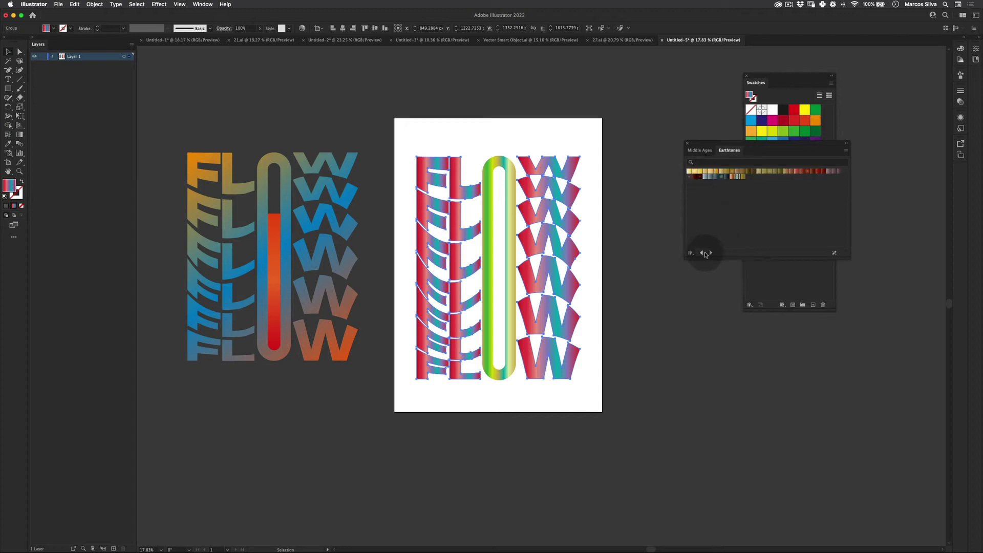
pyautogui.click(711, 253)
pyautogui.click(710, 252)
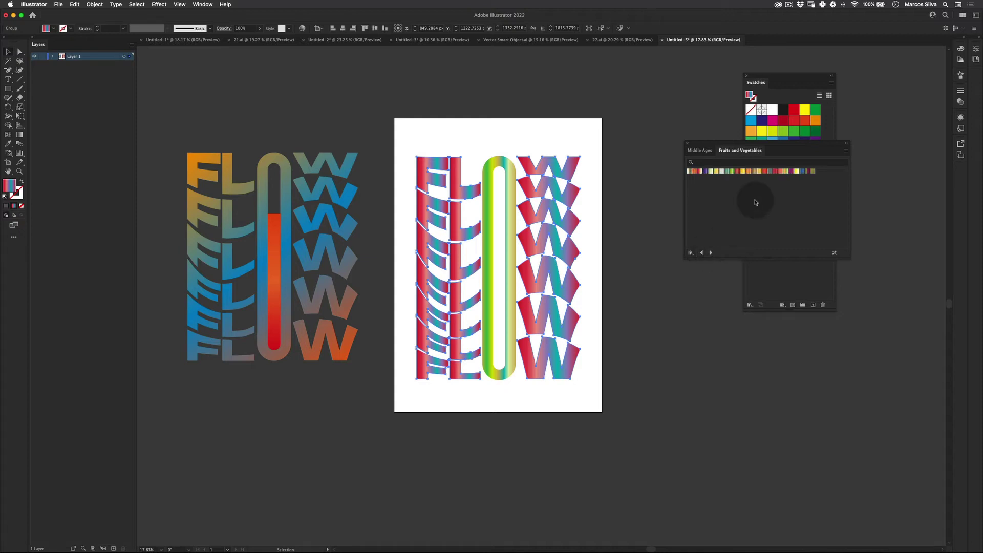
pyautogui.click(801, 171)
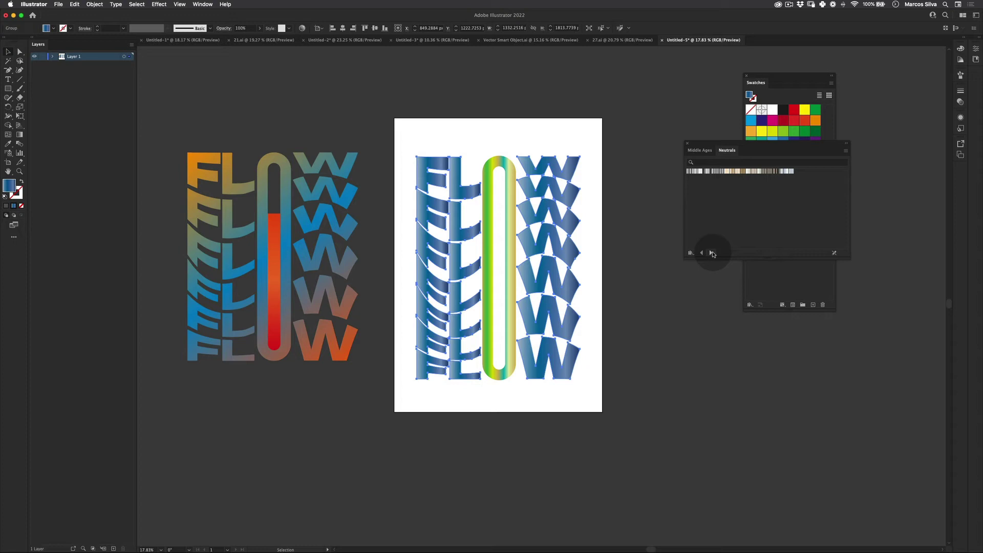
# Try several Sky library gradients on the letter group, including orange-purple, peach-blue and dark red-purple
pyautogui.click(711, 253)
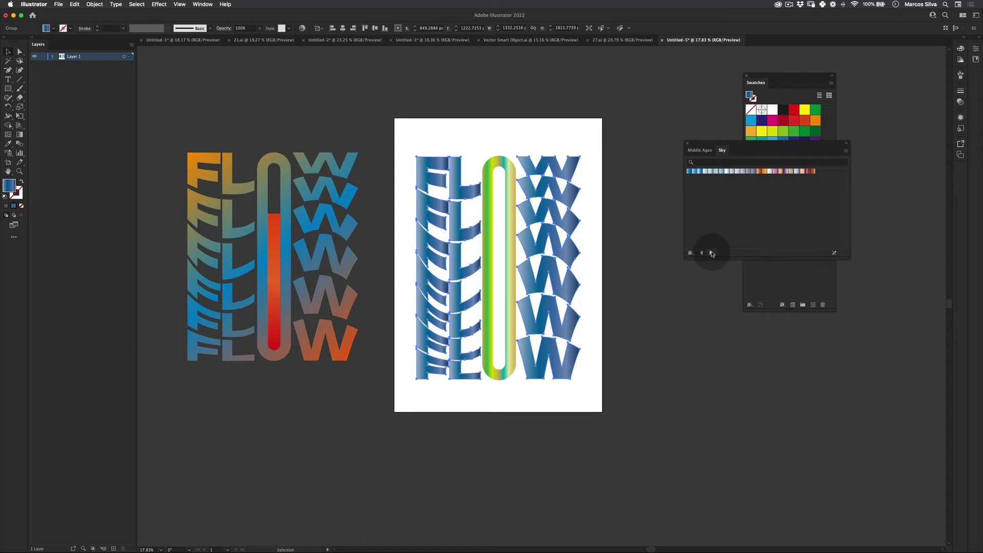
pyautogui.click(780, 171)
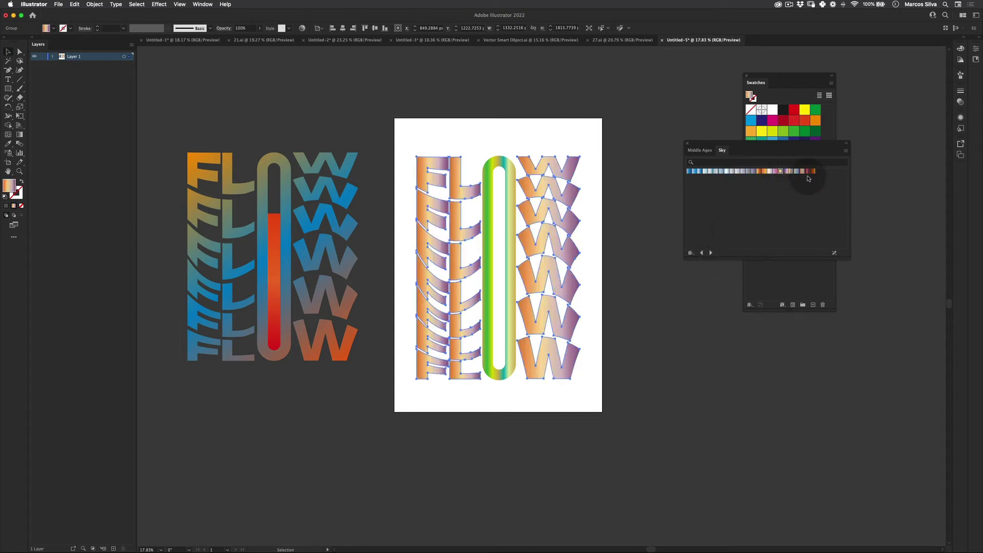
pyautogui.click(792, 172)
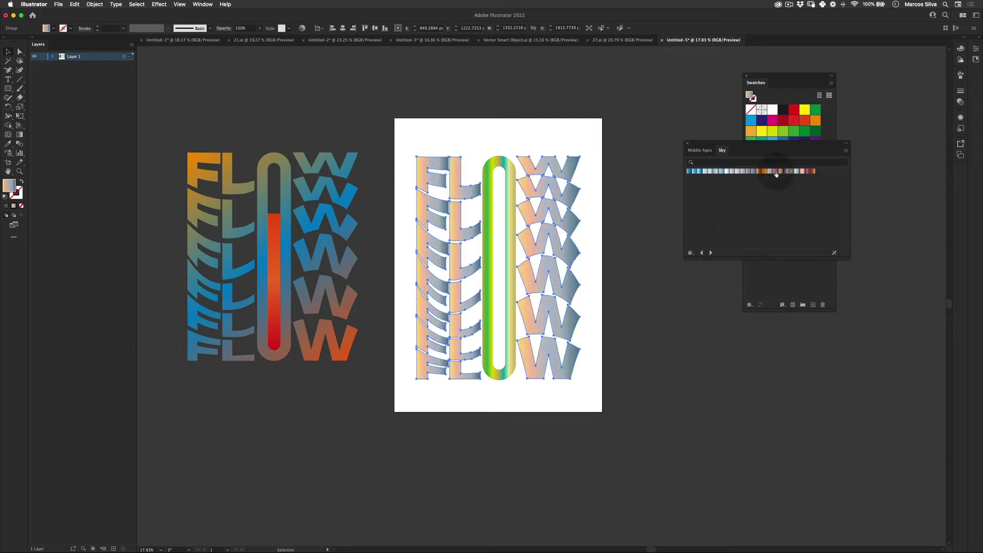
pyautogui.click(780, 172)
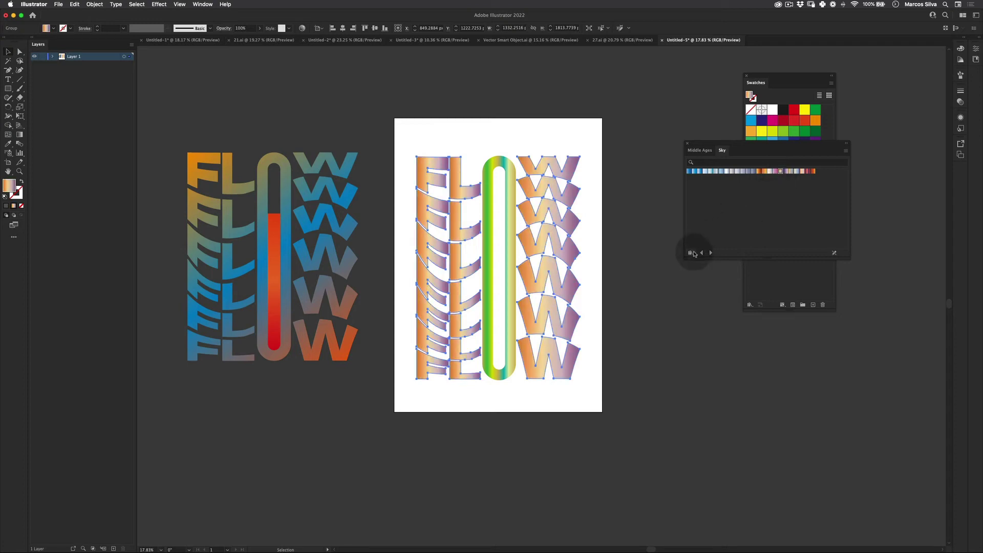
pyautogui.click(808, 171)
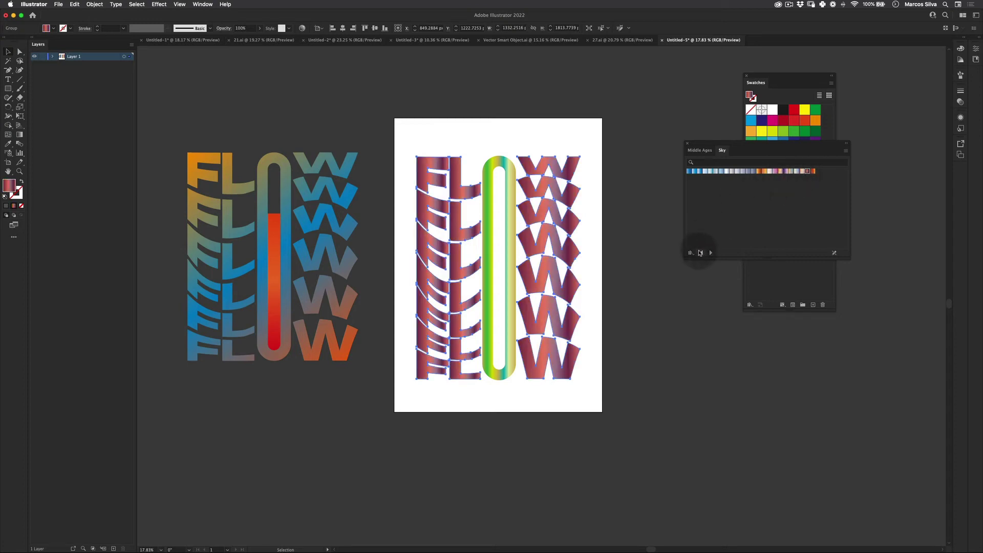
# Return to the Color Combinations library and refill the letter group with its red, teal and violet gradient
pyautogui.click(703, 252)
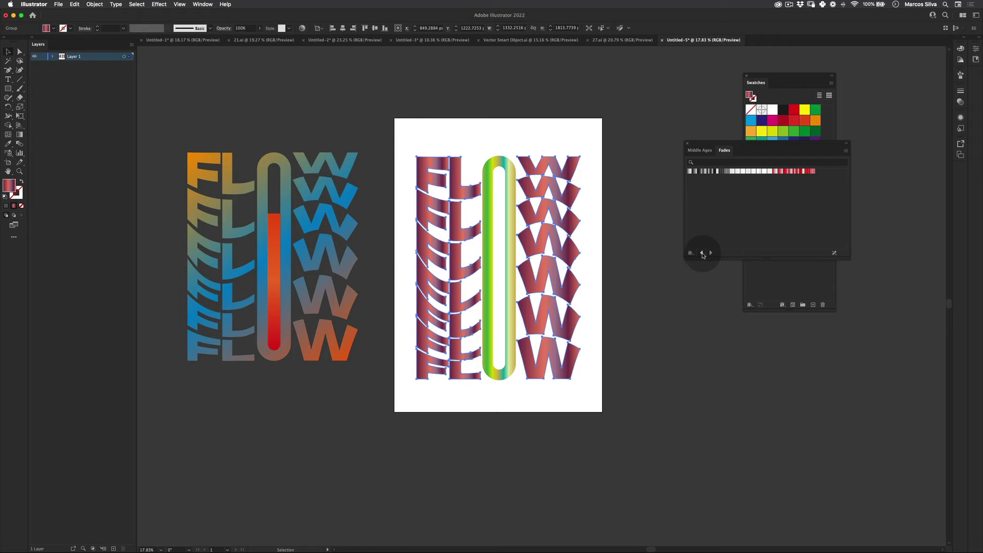
pyautogui.click(702, 253)
pyautogui.click(712, 253)
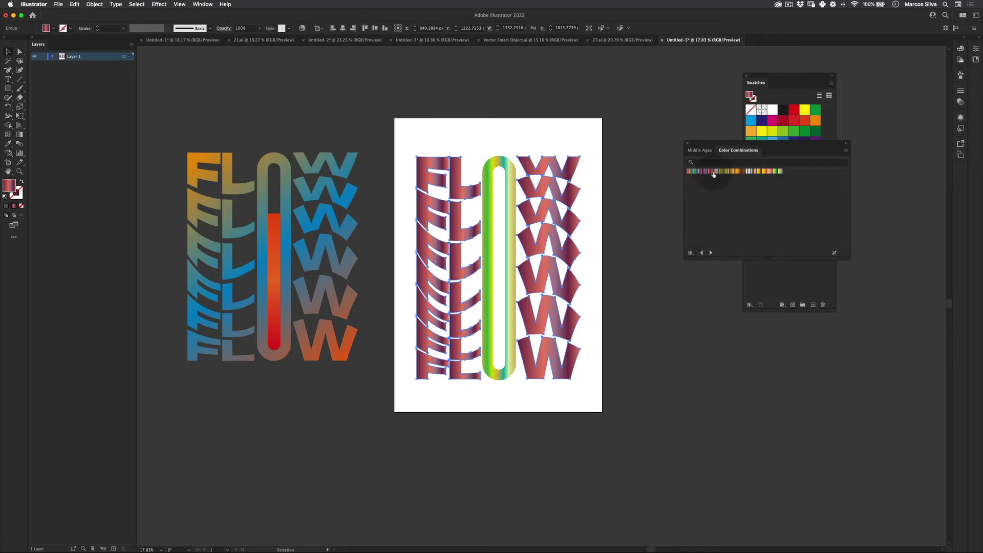
pyautogui.click(706, 173)
# Fill the pill-shaped O with the same red, teal and violet gradient as the letters
pyautogui.press('v')
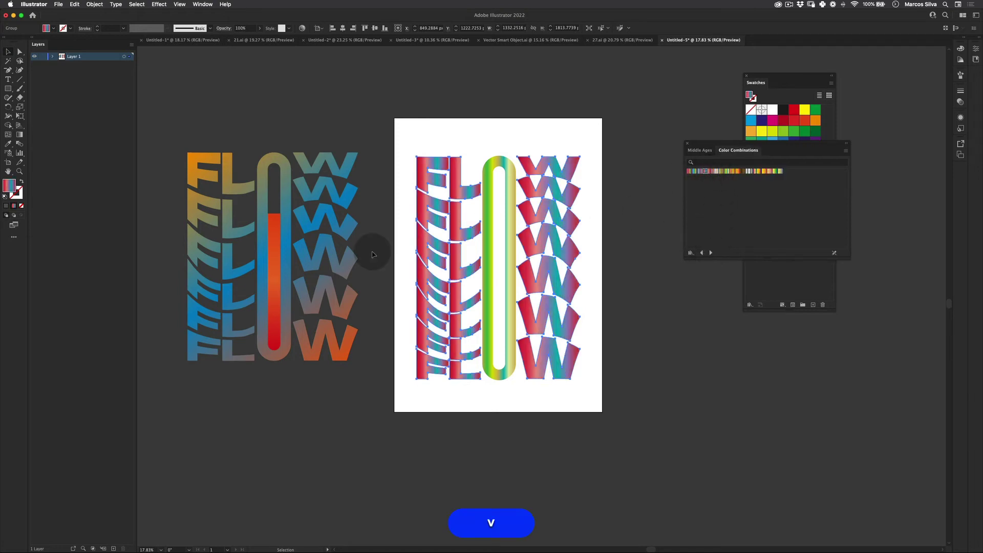
pyautogui.click(501, 168)
pyautogui.click(501, 165)
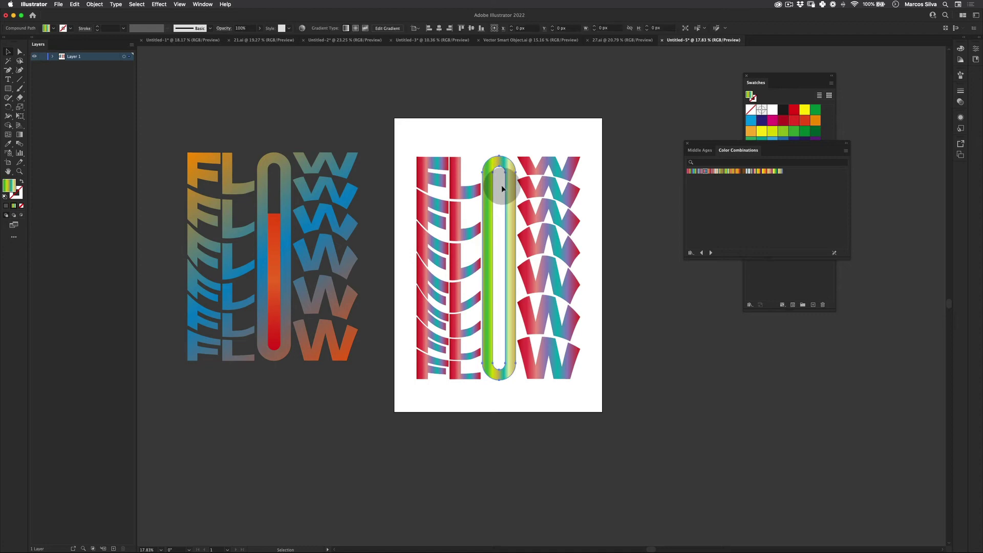
pyautogui.click(706, 173)
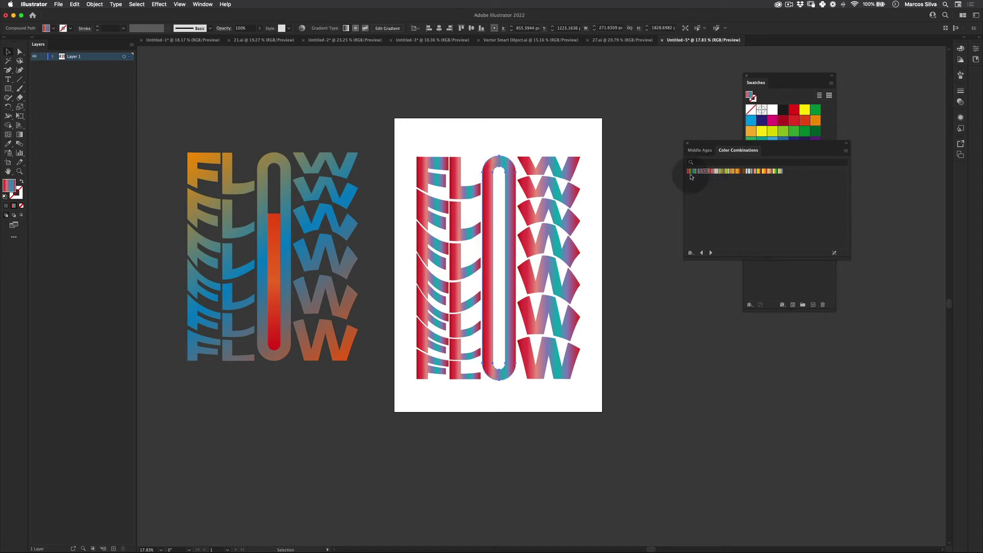
# Delete the blue and orange reference FLOW artwork beside the artboard
pyautogui.press('v')
pyautogui.moveTo(406, 62); pyautogui.dragTo(535, 404)
pyautogui.moveTo(196, 77); pyautogui.dragTo(336, 378)
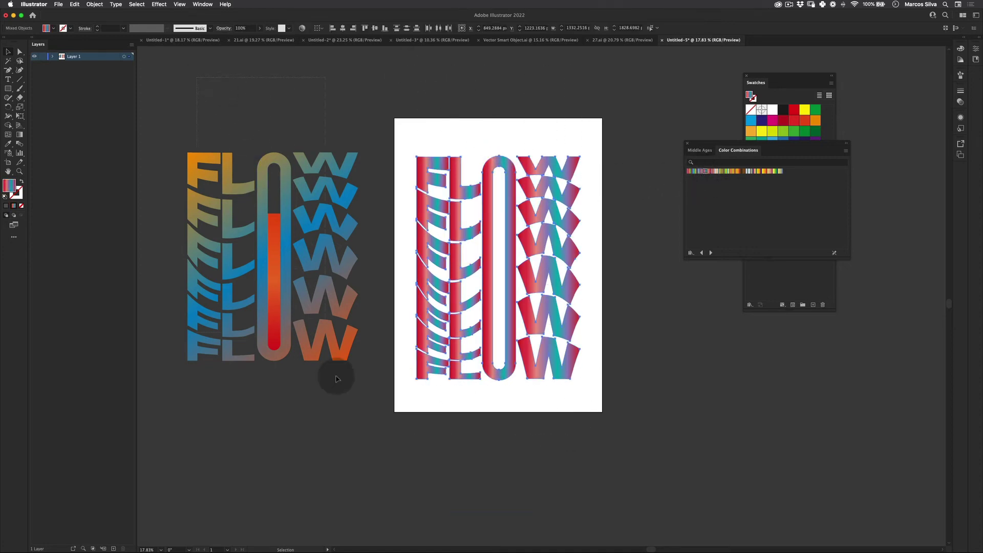
pyautogui.moveTo(170, 92); pyautogui.dragTo(353, 444)
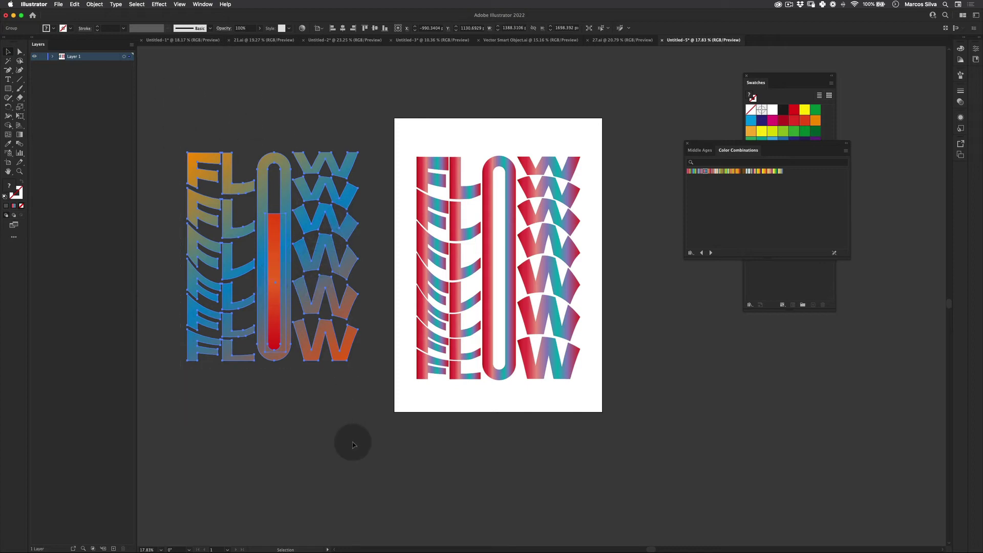
pyautogui.press('BackSpace')
# Run one continuous gradient diagonally across all letters and the O, from the first F's upper corner to the last W's lower corner
pyautogui.moveTo(369, 128); pyautogui.dragTo(594, 488)
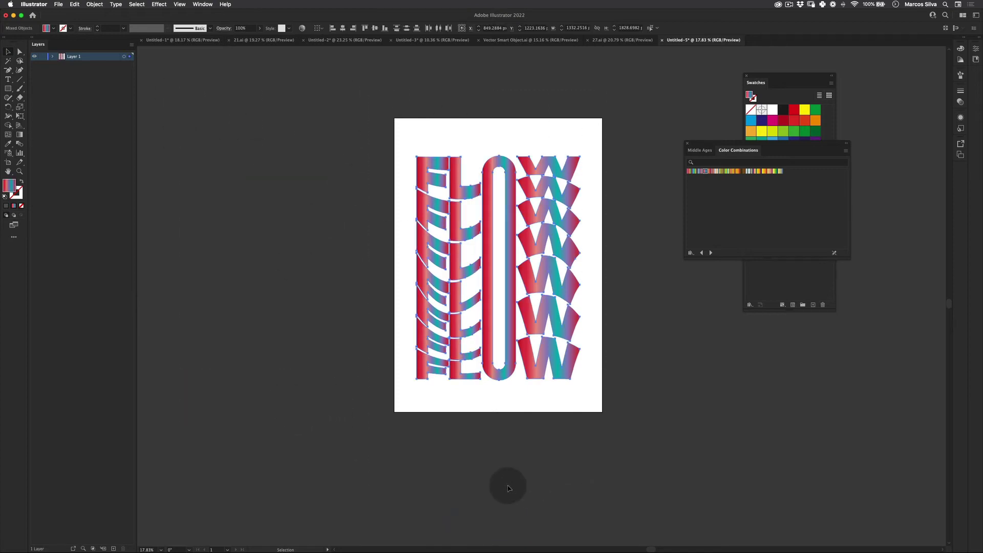
pyautogui.click(20, 134)
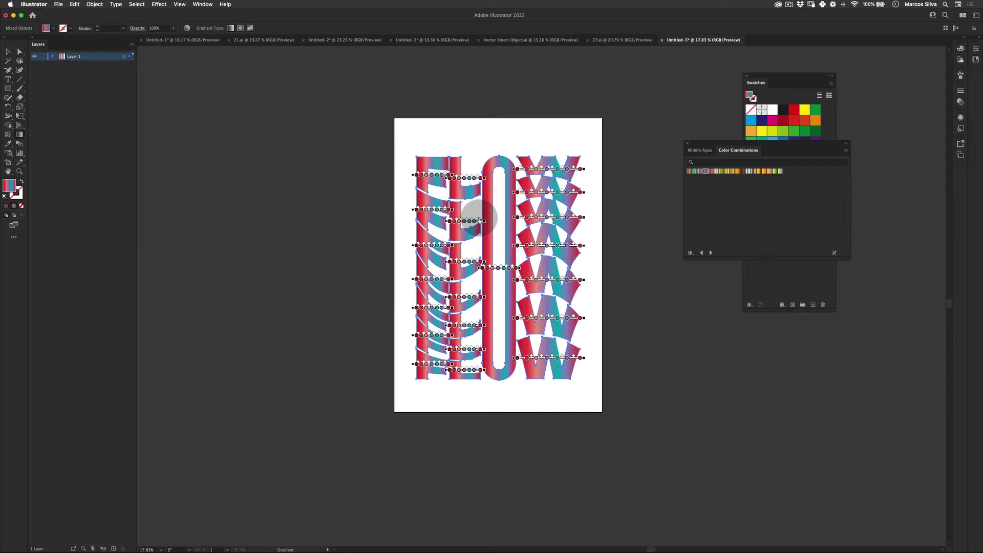
pyautogui.moveTo(416, 155); pyautogui.dragTo(574, 381)
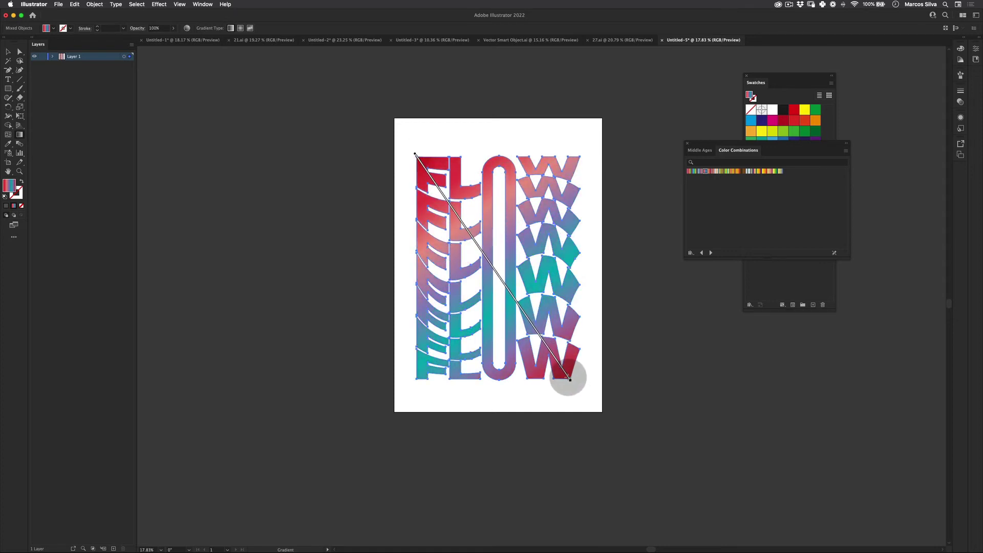
pyautogui.press('v')
pyautogui.click(628, 311)
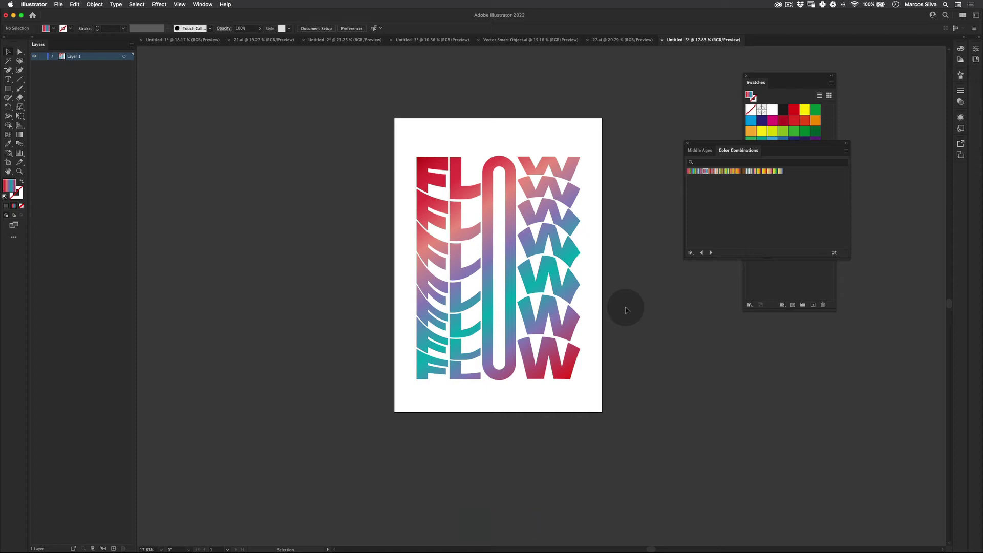
# Draw a rectangle about 1700 by 2400 px covering the whole artboard, widening it to reach the artboard edge
pyautogui.press('v')
pyautogui.press('space')
pyautogui.moveTo(445, 303); pyautogui.dragTo(394, 306)
pyautogui.moveTo(8, 88); pyautogui.dragTo(48, 92)
pyautogui.moveTo(342, 120); pyautogui.dragTo(549, 413)
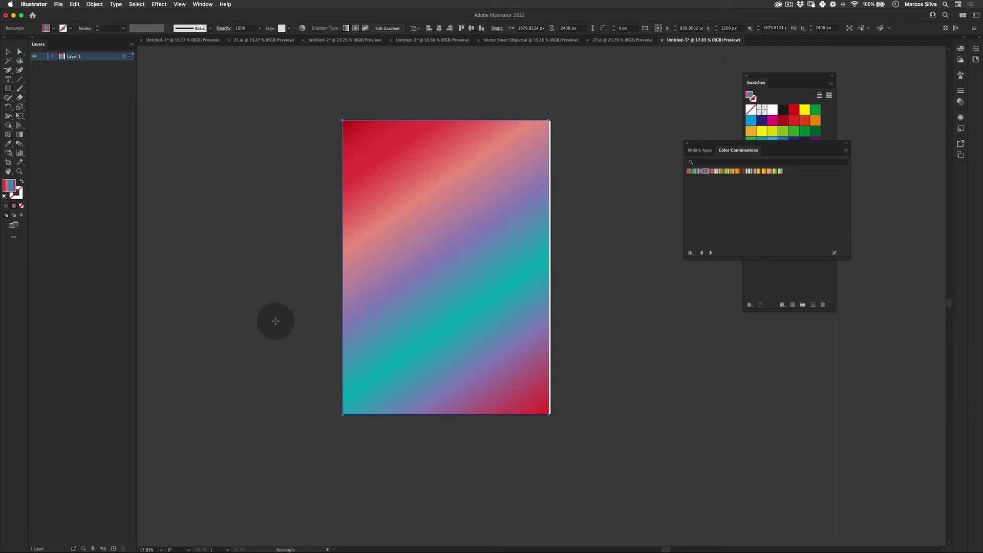
pyautogui.press('e')
pyautogui.moveTo(548, 266); pyautogui.dragTo(490, 272)
# Fill the background rectangle with black and send it behind the FLOW lettering
pyautogui.doubleClick(9, 185)
pyautogui.click(682, 180)
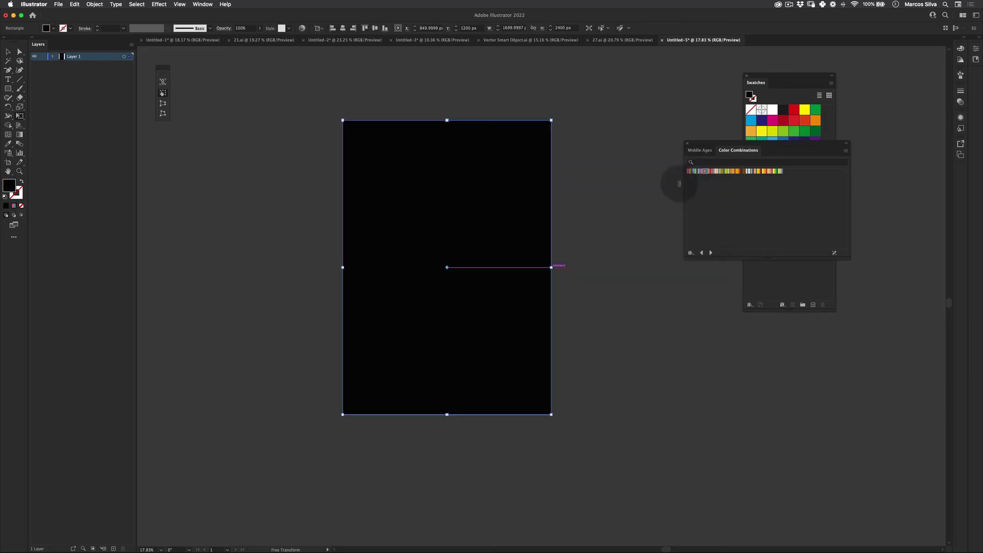
pyautogui.press('super+shift+bracketleft')
pyautogui.press('super+shift+a')
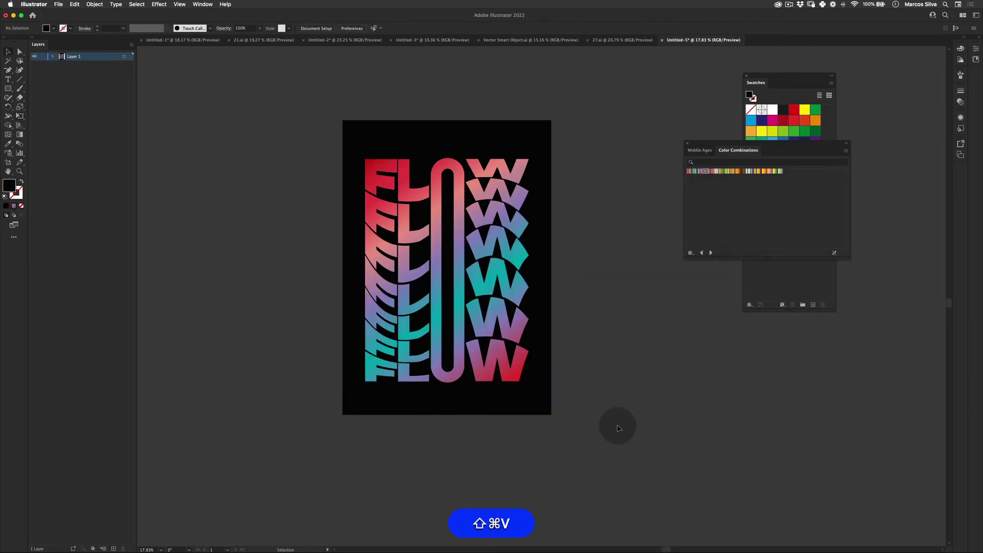
pyautogui.press('v')
# Copy the dark background rectangle from the 27.ai reference and paste it beside the poster
pyautogui.click(610, 40)
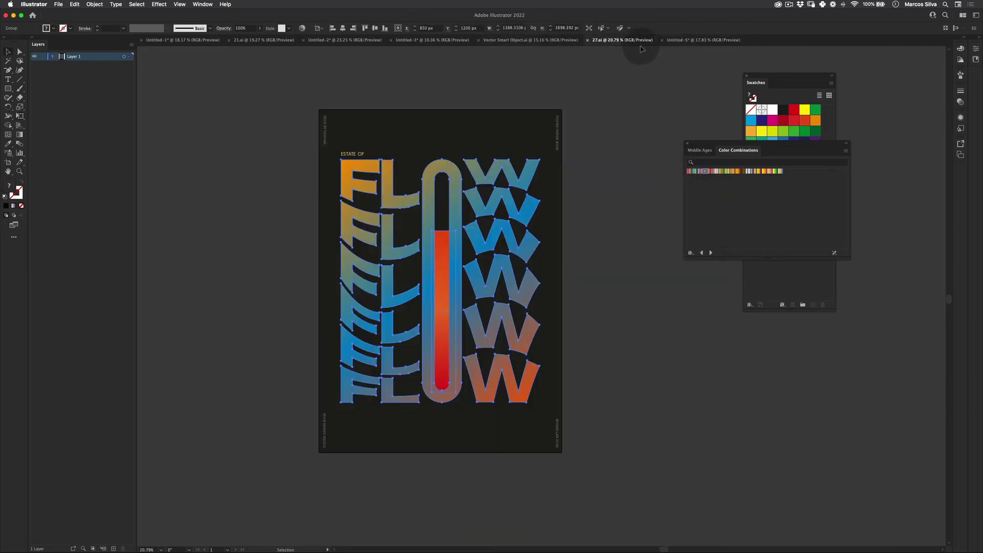
pyautogui.click(672, 43)
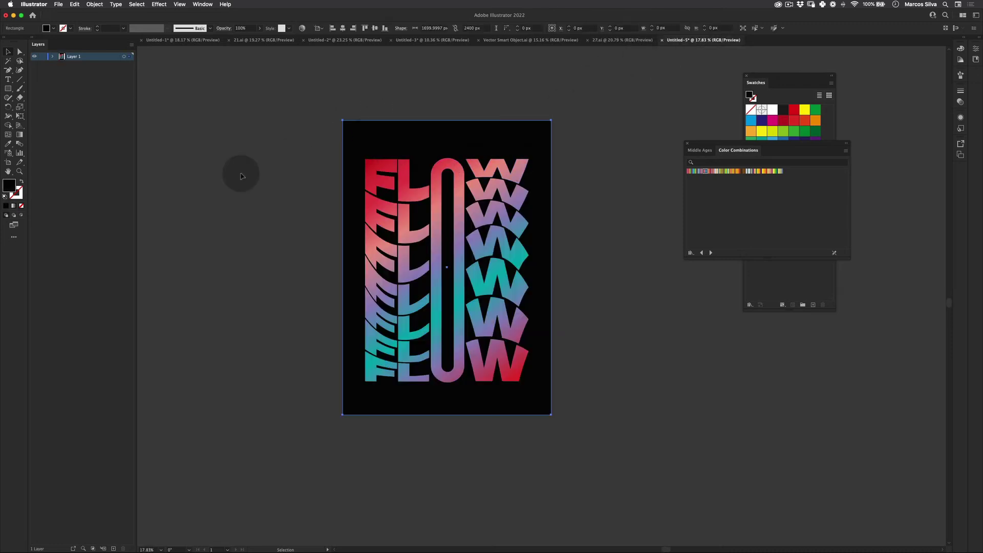
pyautogui.click(598, 40)
pyautogui.press('v')
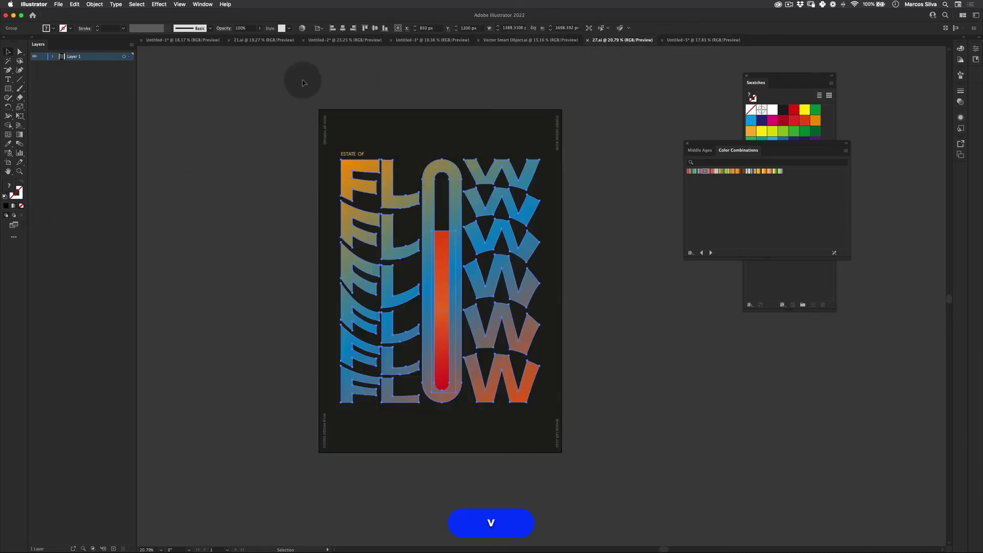
pyautogui.click(479, 87)
pyautogui.click(459, 120)
pyautogui.press('super+c')
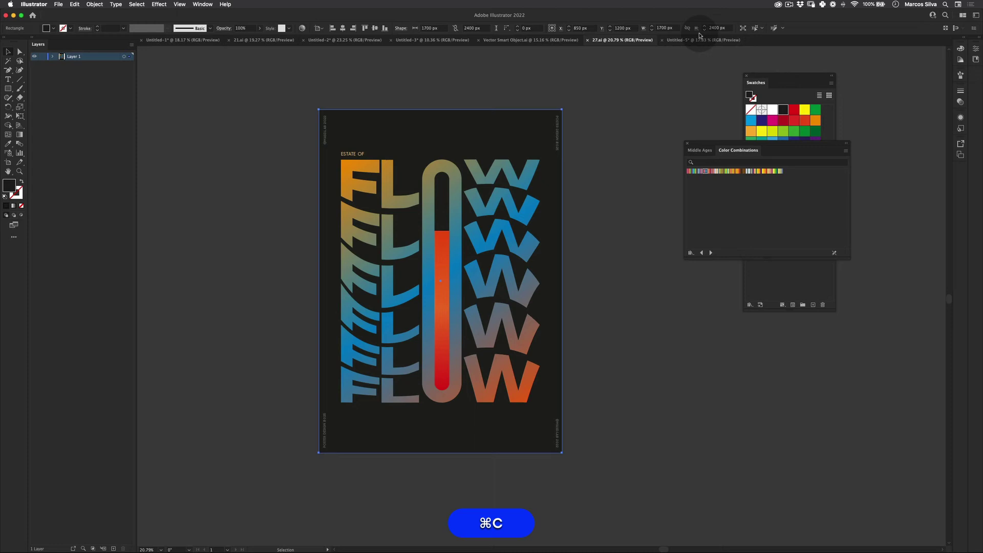
pyautogui.click(699, 40)
pyautogui.press('super+v')
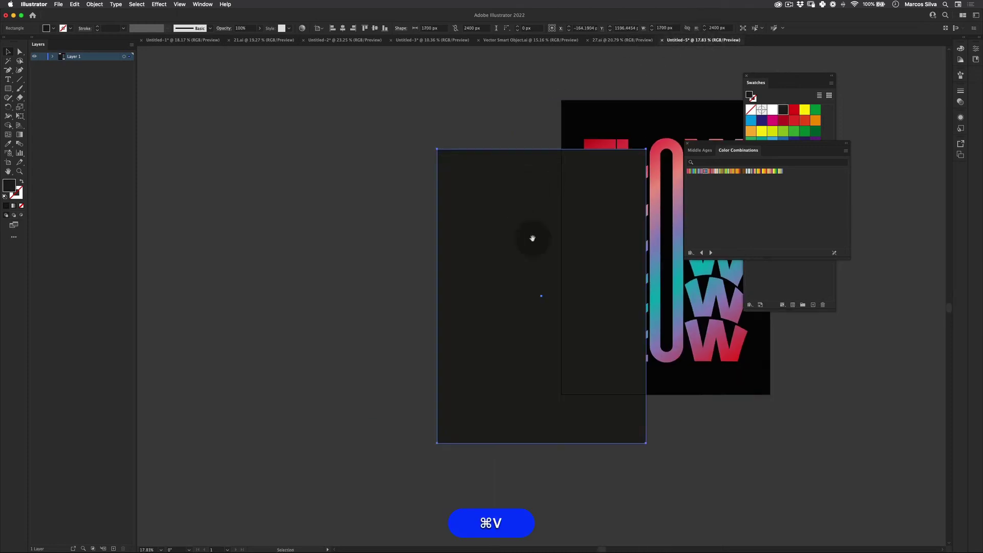
pyautogui.moveTo(530, 237); pyautogui.dragTo(204, 222)
# Sample the pasted rectangle's dark colour onto the poster background with the Eyedropper, and delete the pasted rectangle
pyautogui.click(459, 103)
pyautogui.press('i')
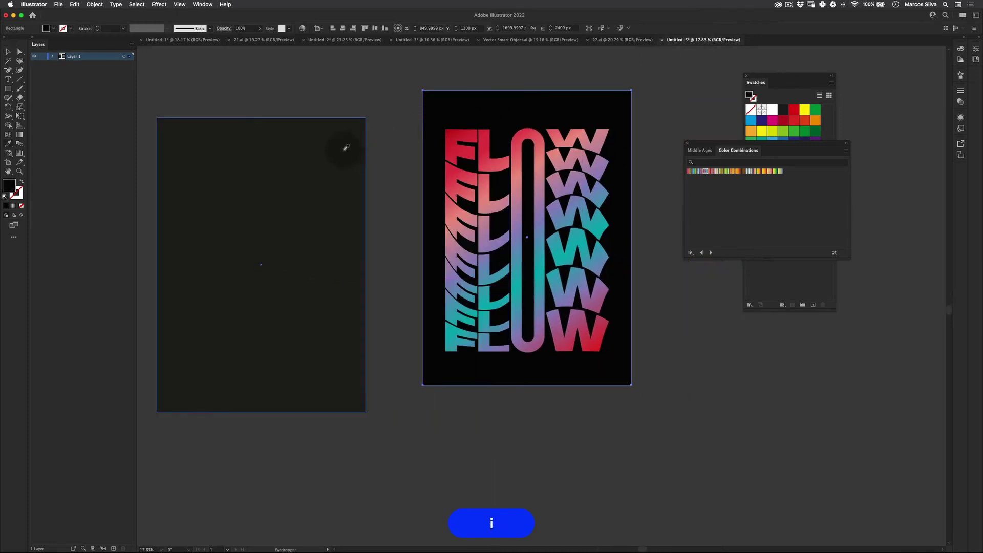
pyautogui.click(339, 149)
pyautogui.press('v')
pyautogui.click(340, 308)
pyautogui.press('BackSpace')
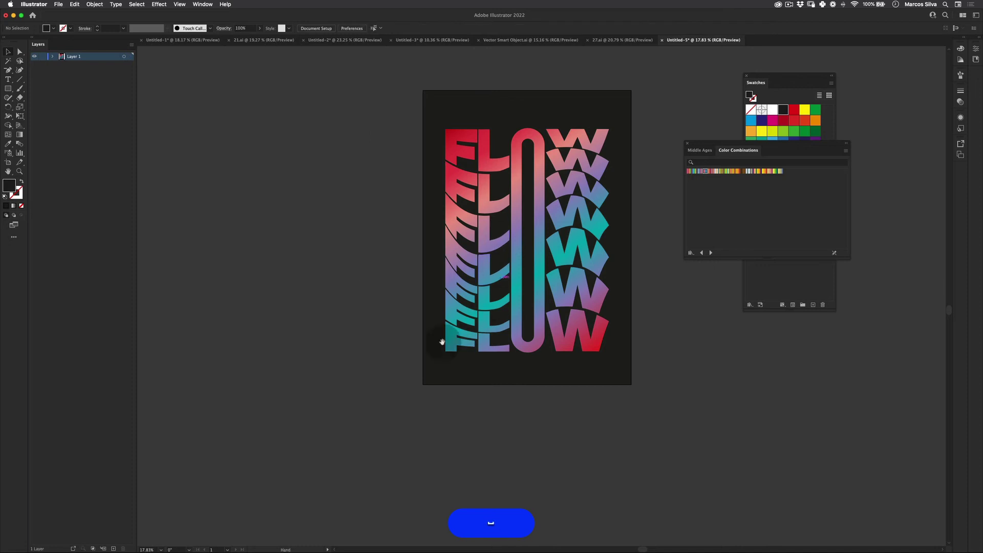
# Draw a rectangle about 182 by 1295 px over the inner opening of the O, leaving its upper part uncovered
pyautogui.moveTo(450, 340); pyautogui.dragTo(351, 338)
pyautogui.press('z')
pyautogui.moveTo(397, 204); pyautogui.dragTo(439, 167)
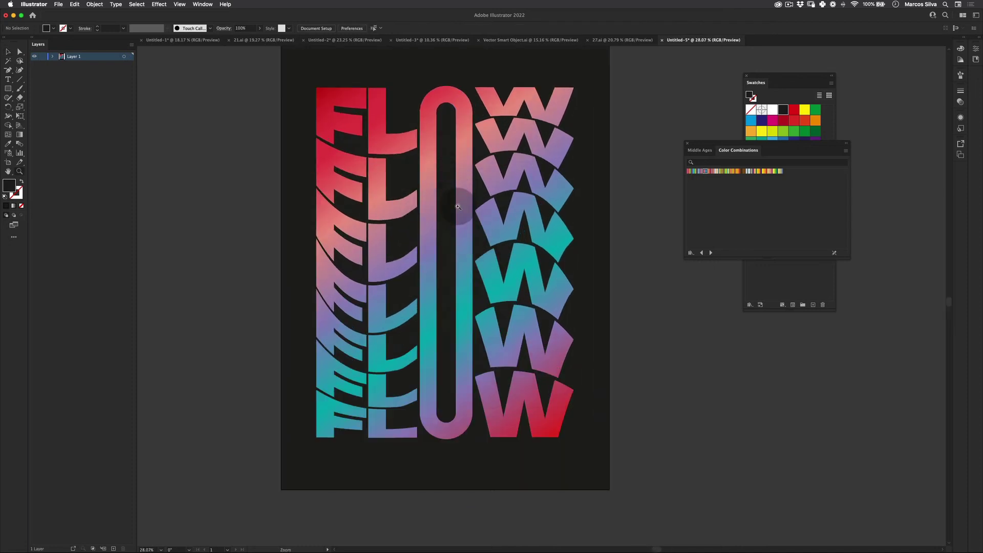
pyautogui.moveTo(479, 210); pyautogui.dragTo(469, 207)
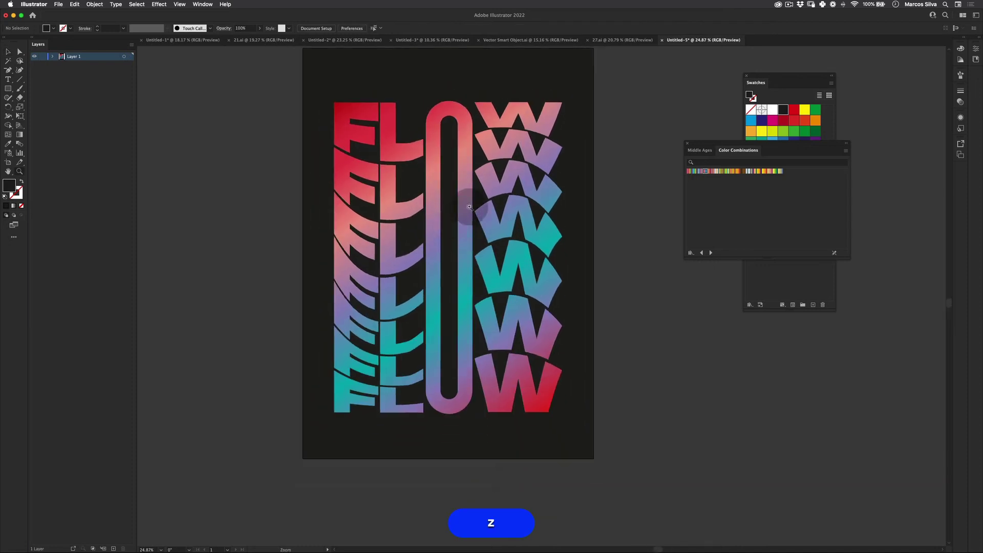
pyautogui.click(8, 88)
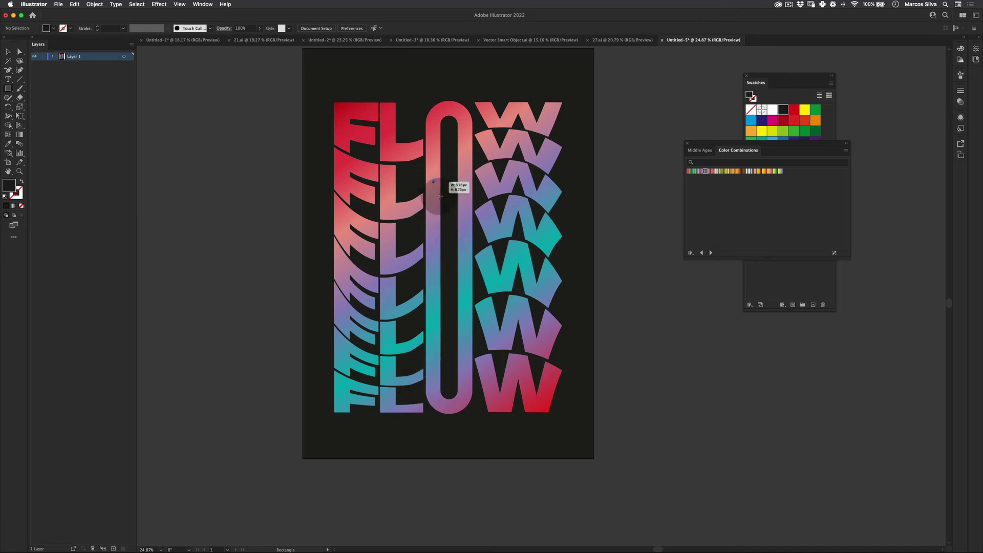
pyautogui.moveTo(439, 196); pyautogui.dragTo(466, 402)
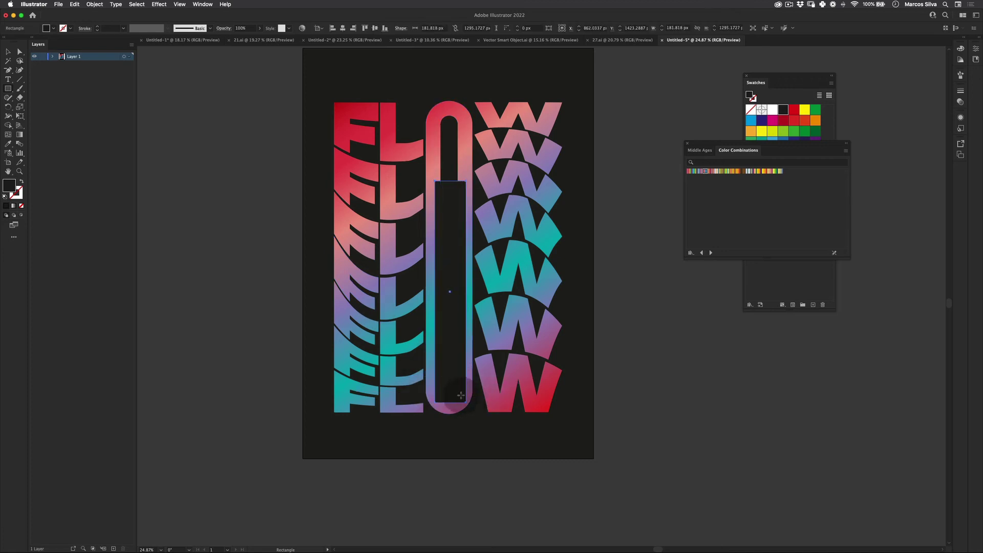
# Try the orange-purple and pink-yellow-green Color Combinations gradients on the rectangle inside the O
pyautogui.click(709, 172)
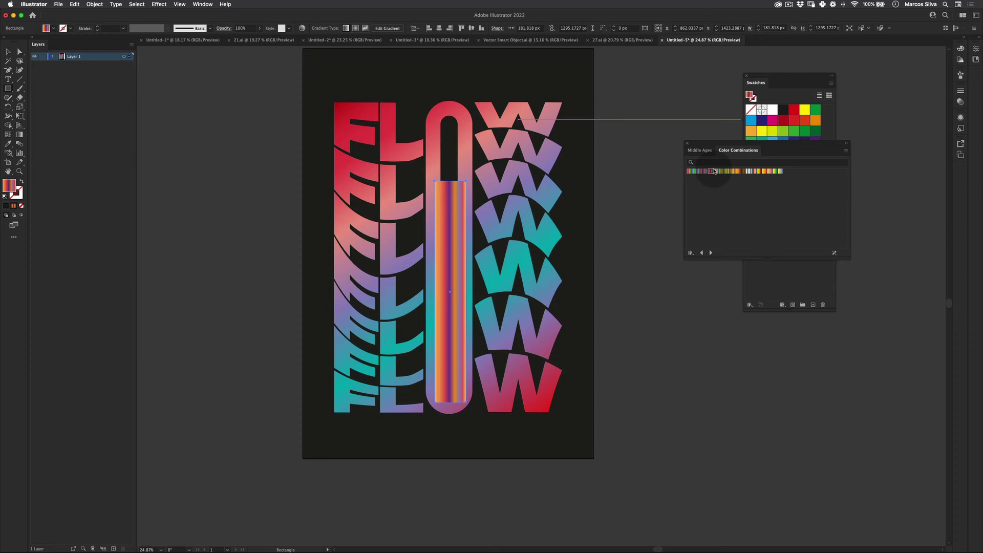
pyautogui.click(689, 171)
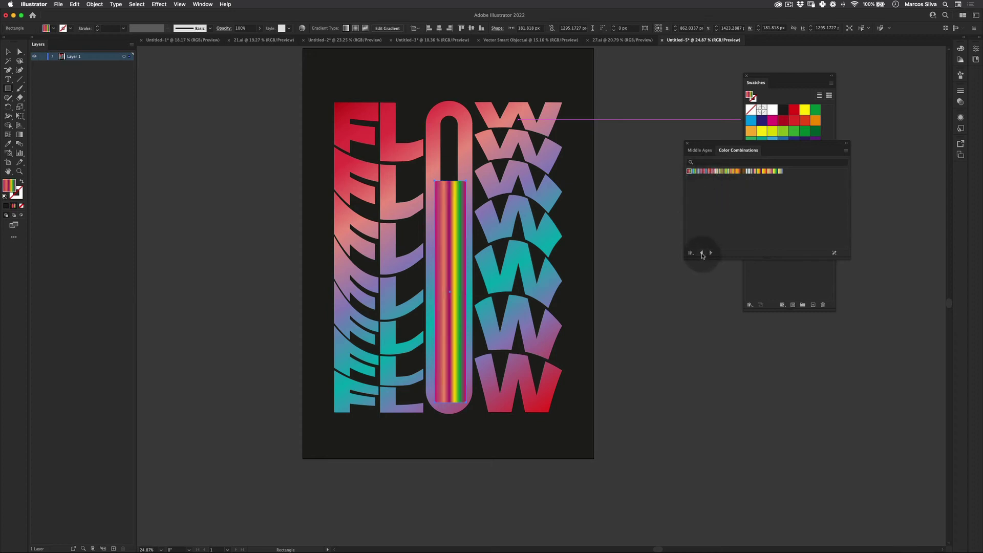
pyautogui.click(710, 253)
# Fill the rectangle inside the O with the yellow-orange-red gradient, running vertically from yellow at its top to red at its base
pyautogui.click(771, 171)
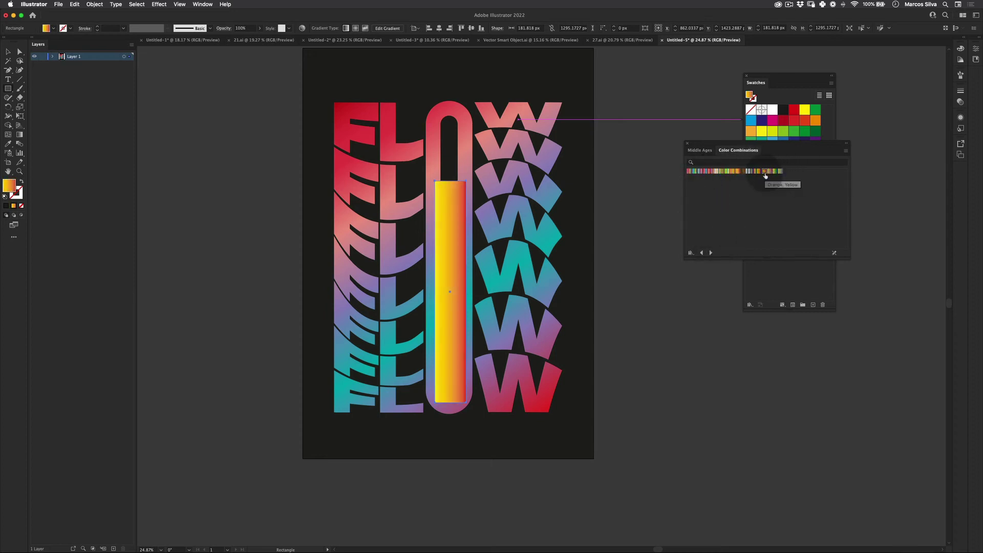
pyautogui.click(20, 134)
pyautogui.moveTo(450, 402)
pyautogui.mouseDown()
pyautogui.moveTo(453, 181)
pyautogui.moveTo(450, 404)
pyautogui.mouseUp()
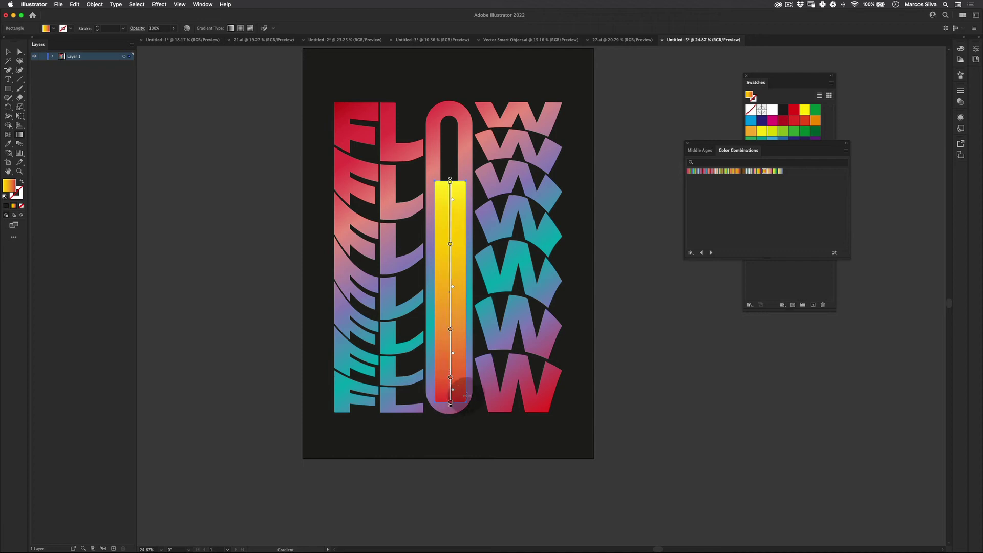
pyautogui.press('v')
pyautogui.click(656, 273)
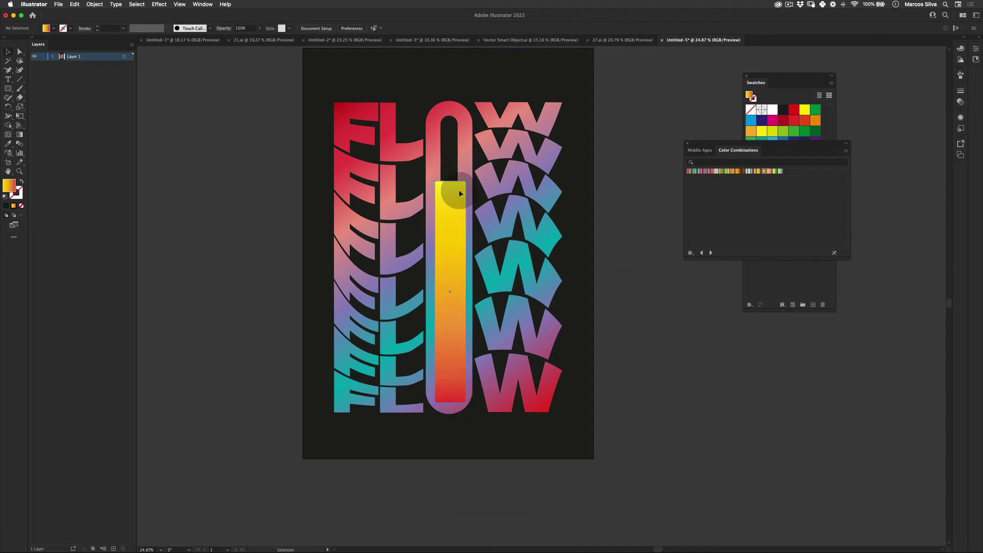
# Bring the pill-shaped O to the front so it frames the yellow-red rectangle
pyautogui.keyDown('super'); pyautogui.click(463, 102); pyautogui.keyUp('super')
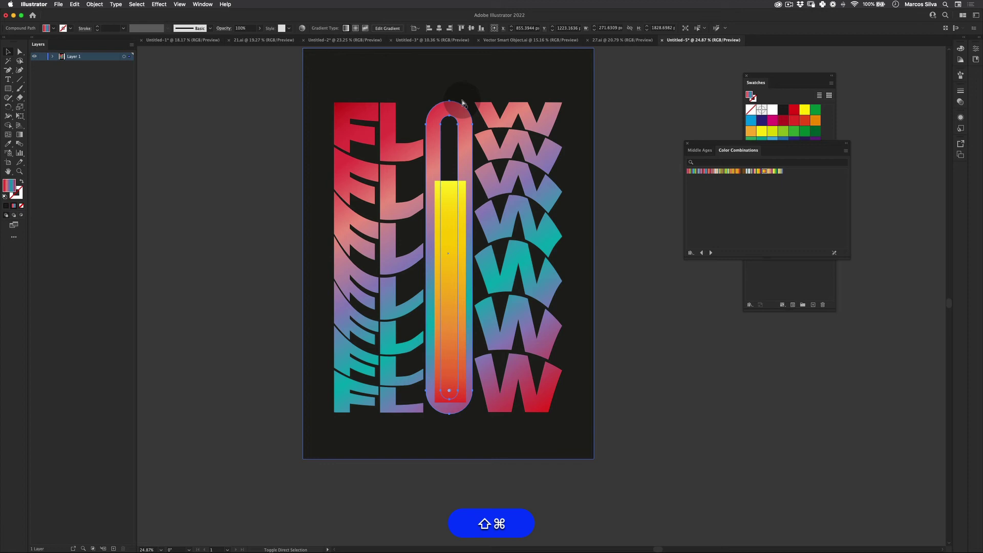
pyautogui.press('shift+super+]')
pyautogui.press('v')
pyautogui.press('z')
pyautogui.moveTo(510, 305); pyautogui.dragTo(471, 313)
pyautogui.press('v')
pyautogui.click(625, 271)
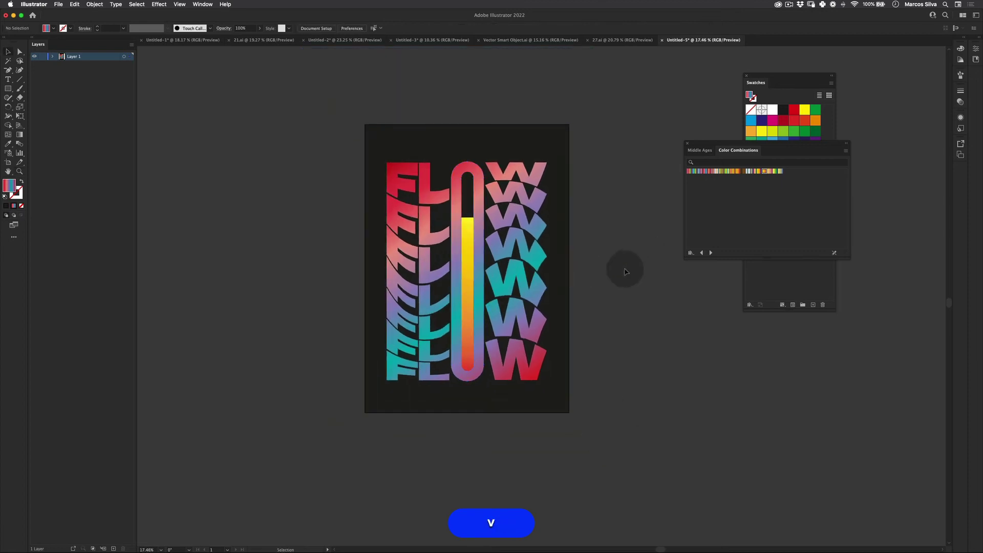
# Copy the four small vertical corner texts from the 27.ai reference poster
pyautogui.press('z')
pyautogui.click(535, 251)
pyautogui.press('v')
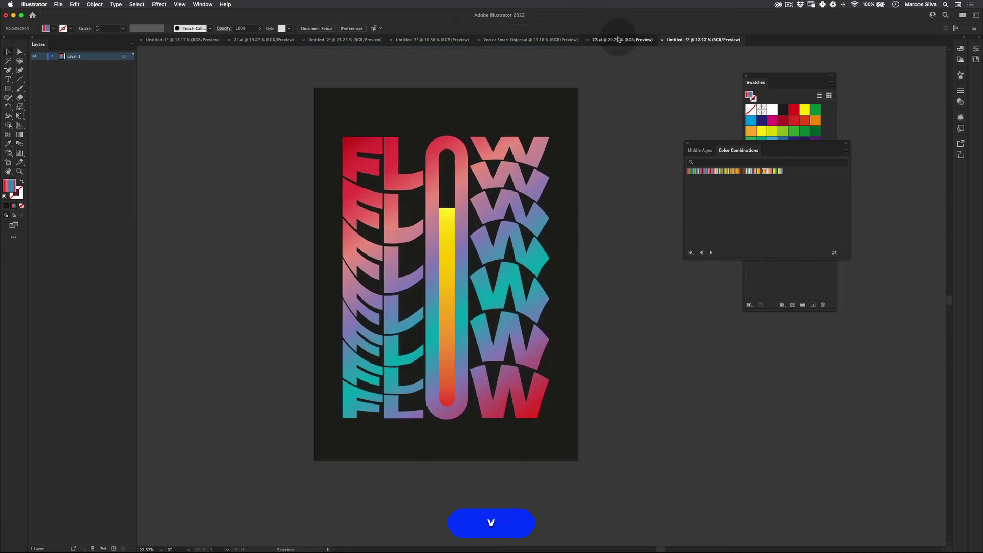
pyautogui.click(618, 40)
pyautogui.click(325, 134)
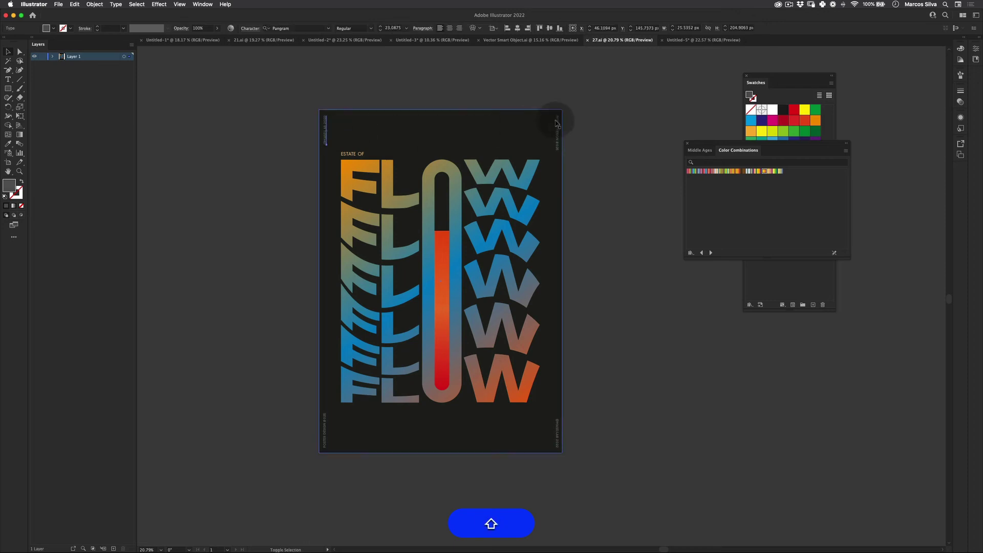
pyautogui.keyDown('shift'); pyautogui.click(557, 128); pyautogui.keyUp('shift')
pyautogui.keyDown('shift'); pyautogui.click(557, 430); pyautogui.keyUp('shift')
pyautogui.keyDown('shift'); pyautogui.click(324, 419); pyautogui.keyUp('shift')
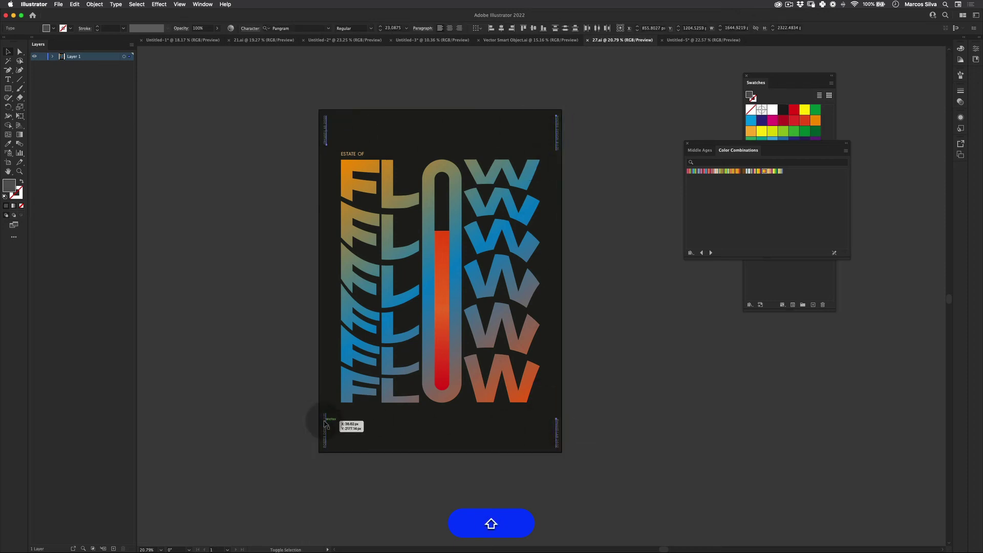
pyautogui.press('super+c')
# Paste the four vertical texts into the new FLOW poster and position them along its side edges at the corners
pyautogui.click(702, 40)
pyautogui.press('super+v')
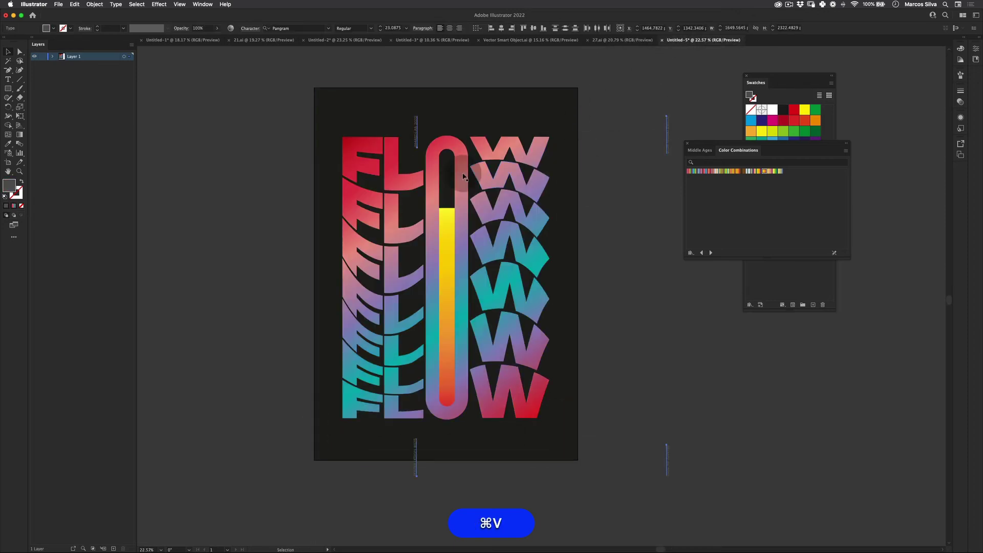
pyautogui.moveTo(415, 134); pyautogui.dragTo(320, 111)
pyautogui.press('v')
pyautogui.click(631, 105)
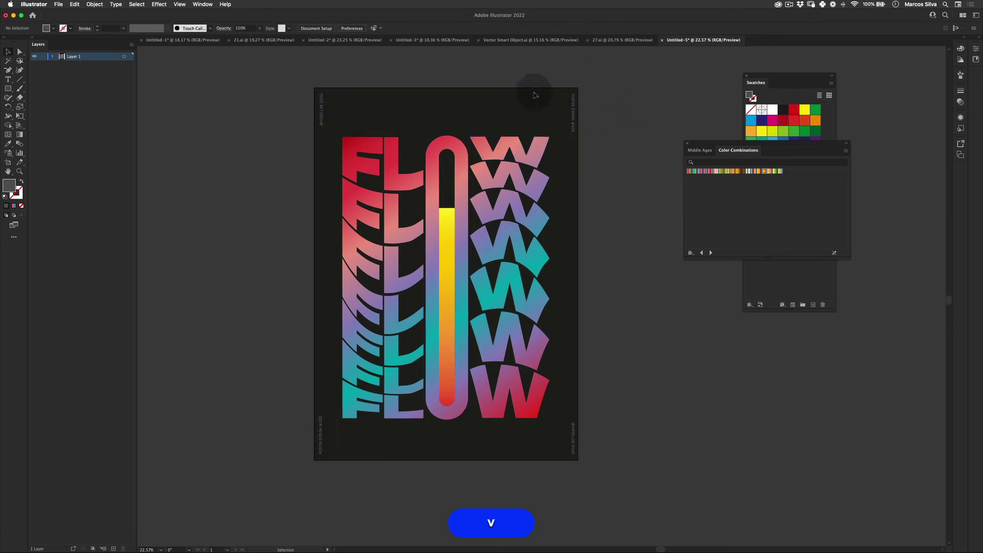
# Copy the "ESTATE OF" text from 27.ai into the new poster and place it just above the first F
pyautogui.click(617, 41)
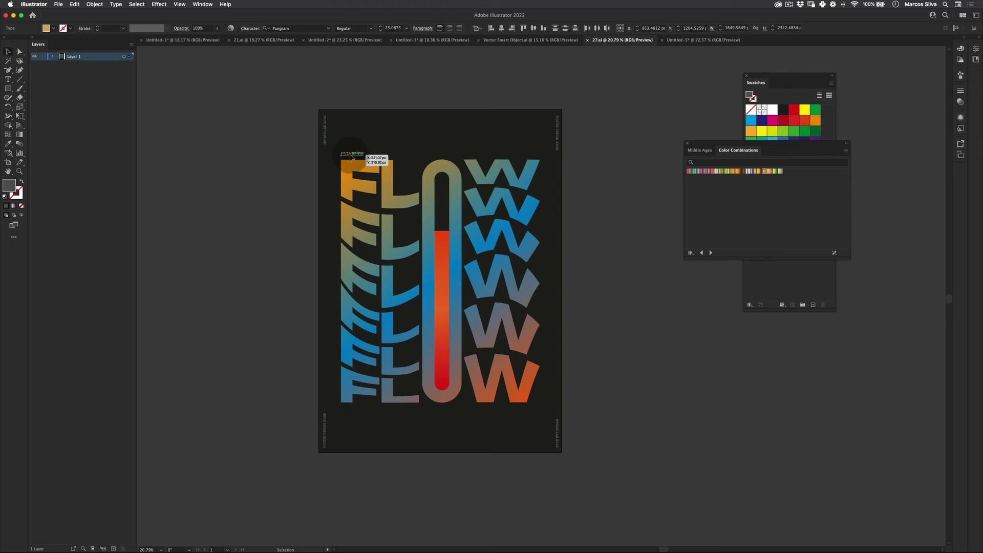
pyautogui.press('super+c')
pyautogui.click(703, 40)
pyautogui.press('super+v')
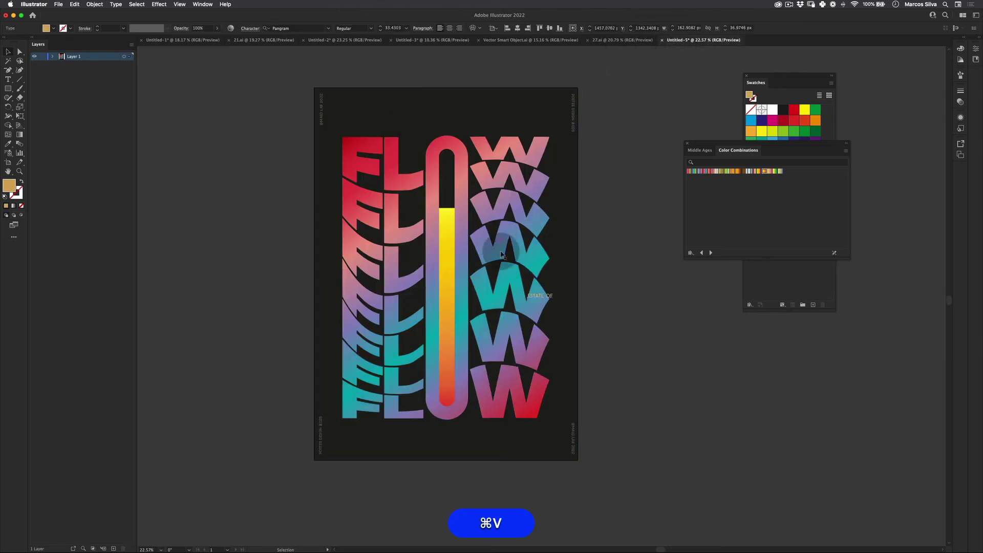
pyautogui.press('v')
pyautogui.moveTo(540, 295); pyautogui.dragTo(354, 133)
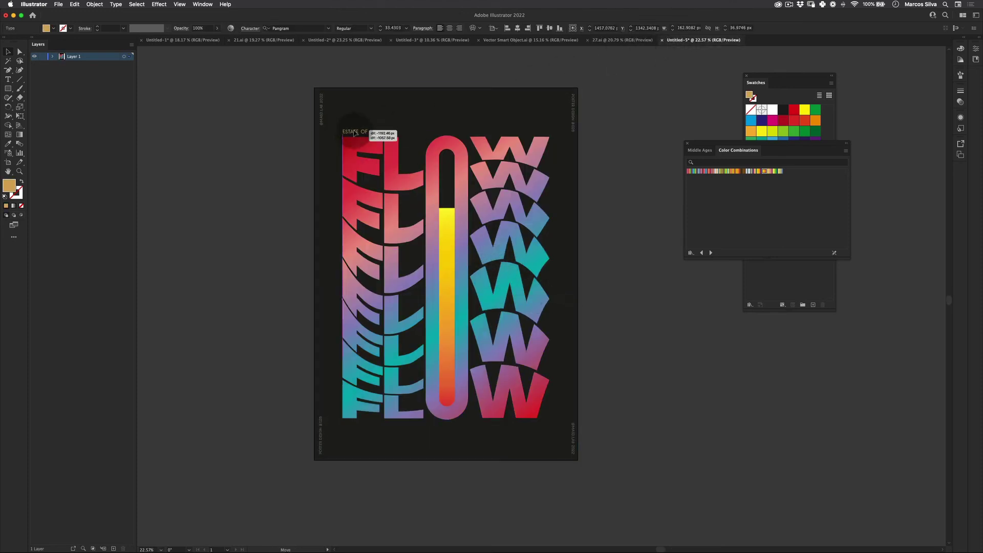
# Recolour the "ESTATE OF" text above the first F with a white fill
pyautogui.click(241, 201)
pyautogui.press('v')
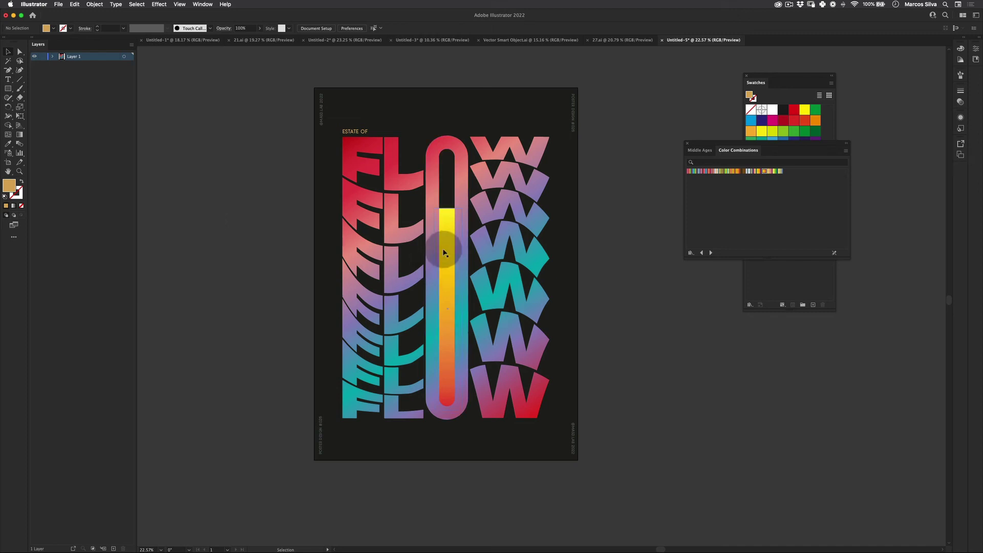
pyautogui.click(352, 131)
pyautogui.click(771, 110)
pyautogui.click(669, 125)
pyautogui.press('v')
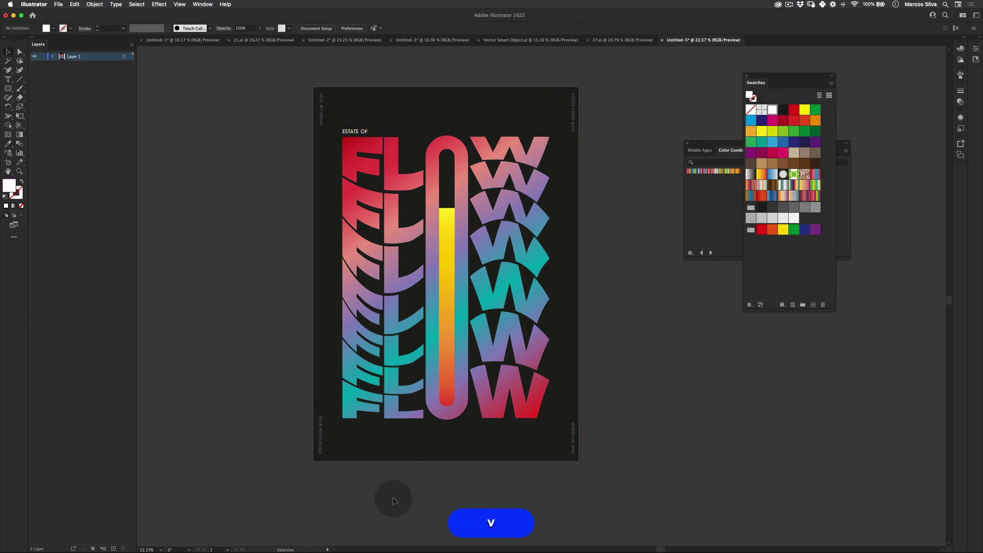
# Try a red fill on the "ESTATE OF" text, undo it and clear the selection
pyautogui.press('z')
pyautogui.press('space')
pyautogui.moveTo(484, 297); pyautogui.dragTo(494, 311)
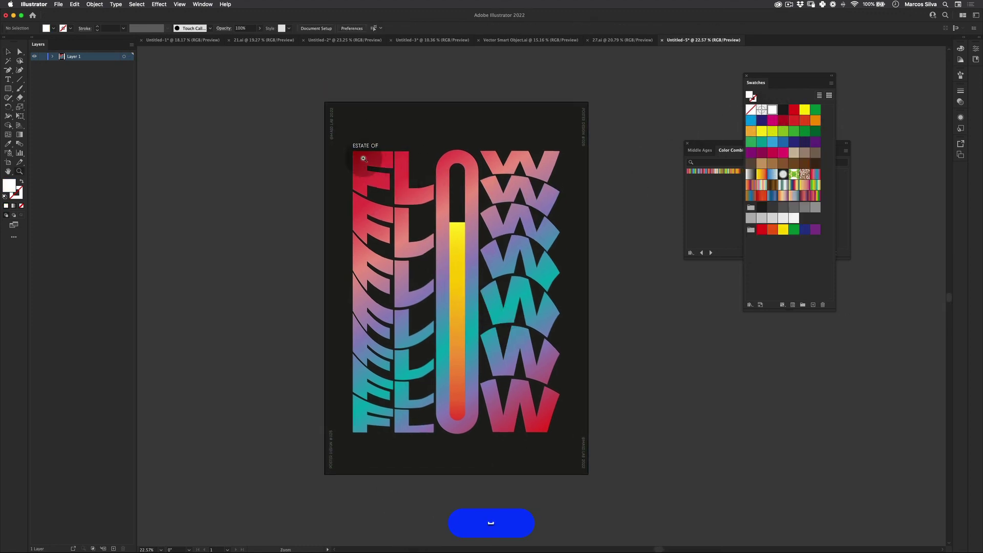
pyautogui.press('v')
pyautogui.click(368, 148)
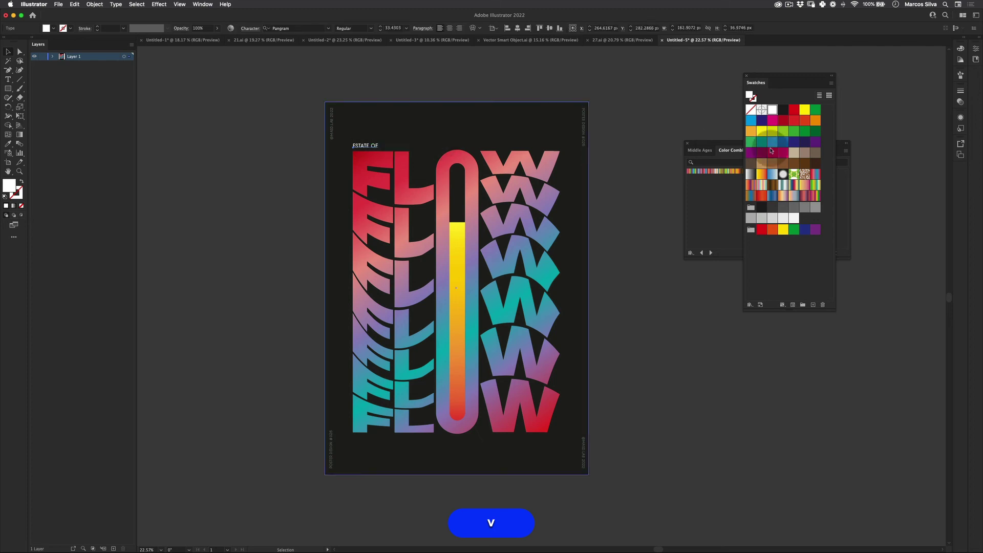
pyautogui.click(760, 230)
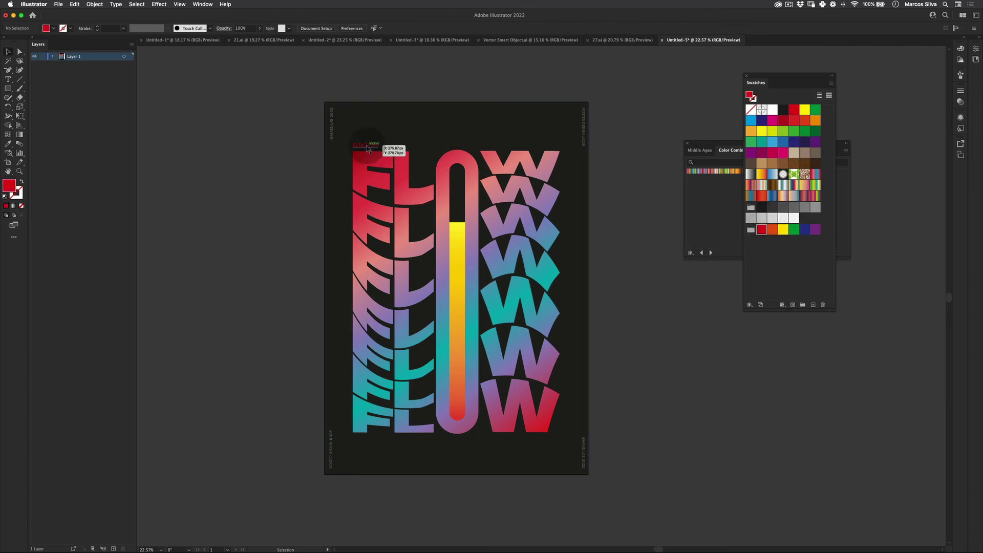
pyautogui.press('super+z')
pyautogui.press('super+shift+a')
pyautogui.press('z')
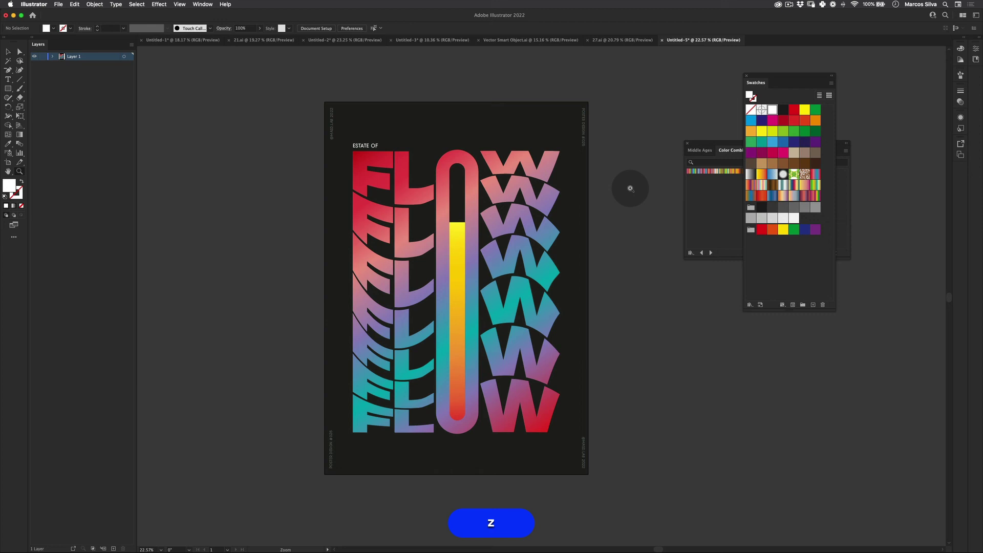
pyautogui.press('f')
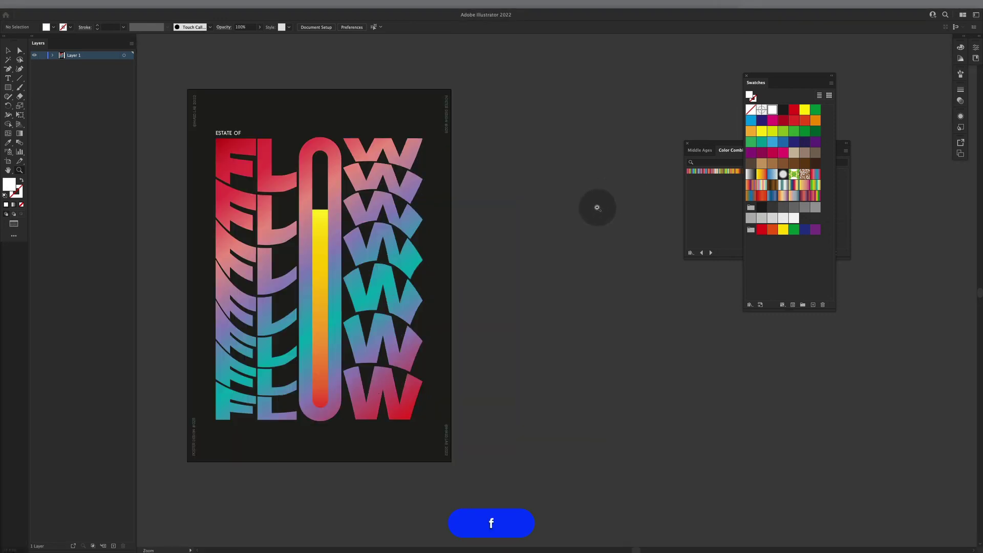
pyautogui.press('f')
pyautogui.press('space')
pyautogui.press('f')
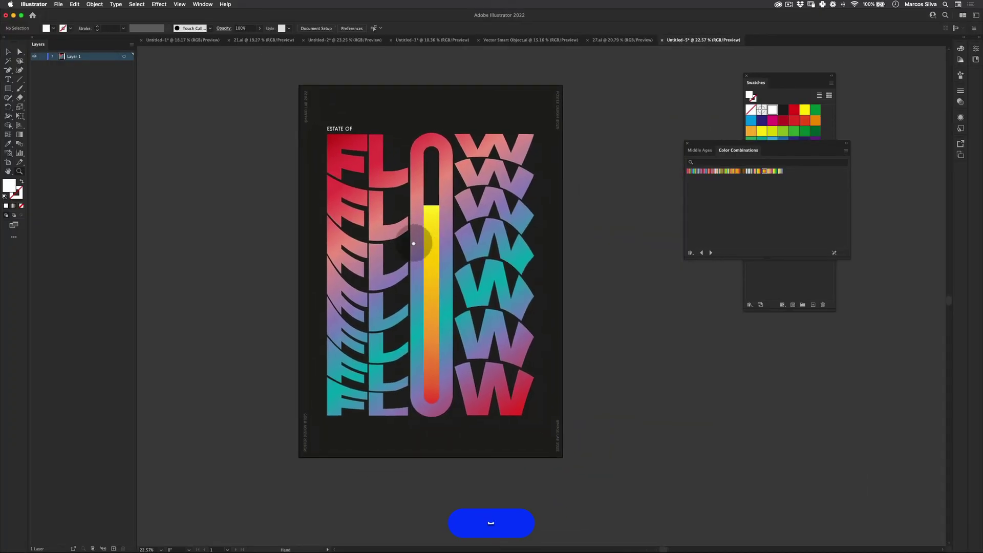
pyautogui.press('space')
# Add a new layer above the artwork and draw a black-filled rectangle on it covering the whole artboard
pyautogui.click(113, 548)
pyautogui.click(8, 88)
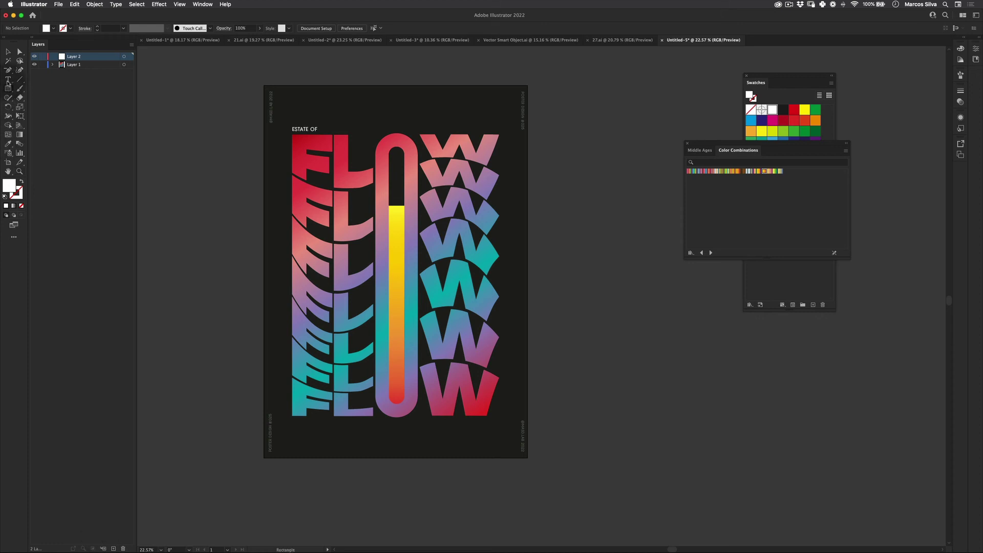
pyautogui.moveTo(263, 85); pyautogui.dragTo(526, 455)
pyautogui.click(782, 110)
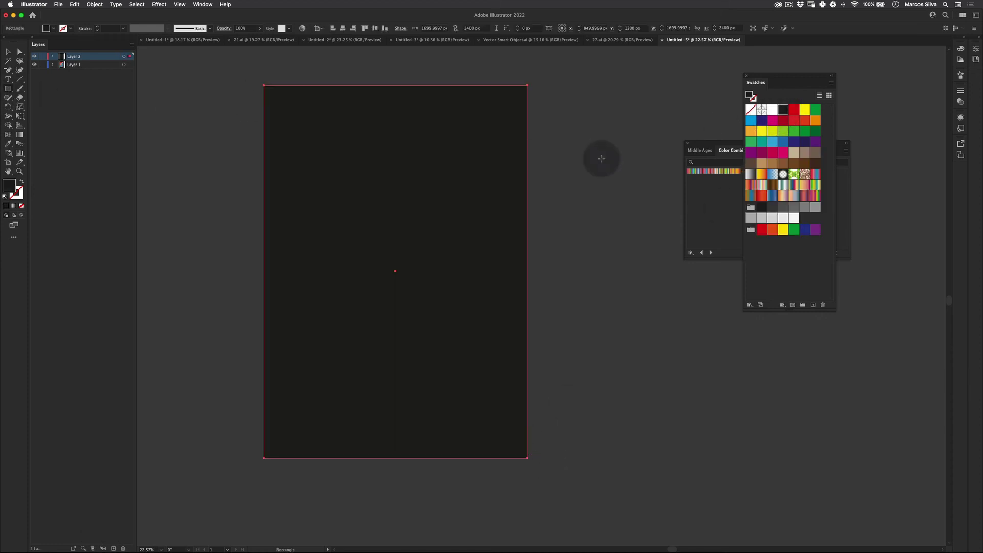
# Apply the Grain texture effect to the black rectangle with the Stippled grain type
pyautogui.click(159, 4)
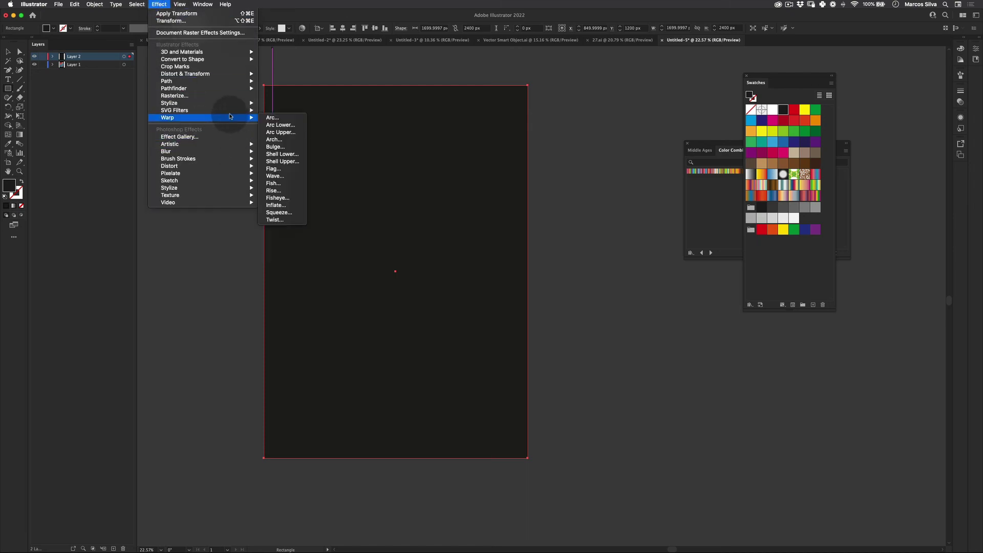
pyautogui.moveTo(245, 195)
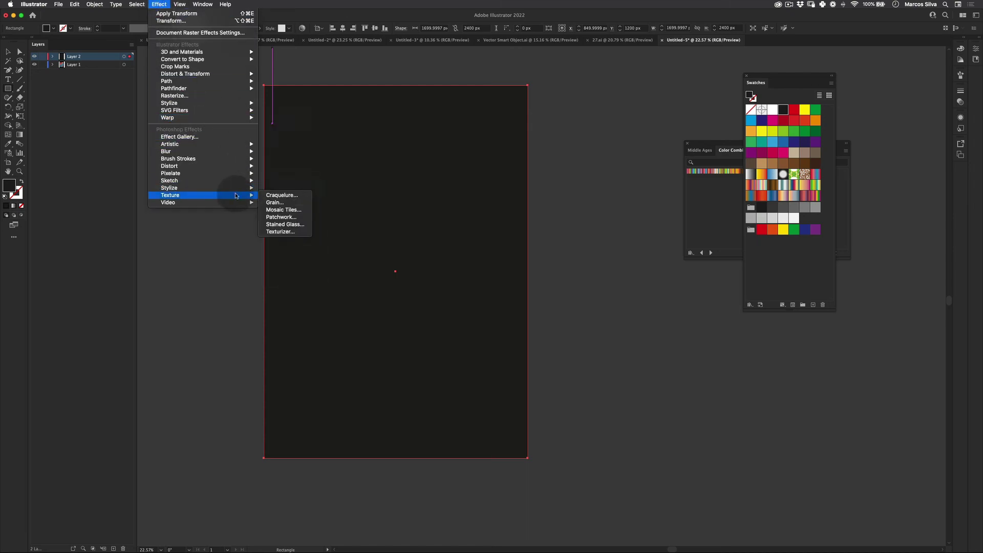
pyautogui.click(275, 202)
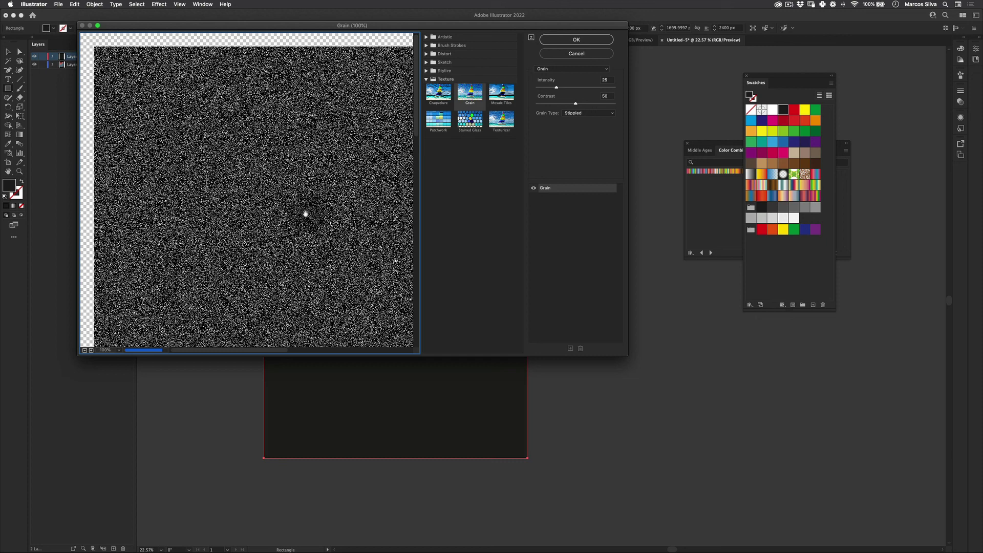
pyautogui.click(576, 40)
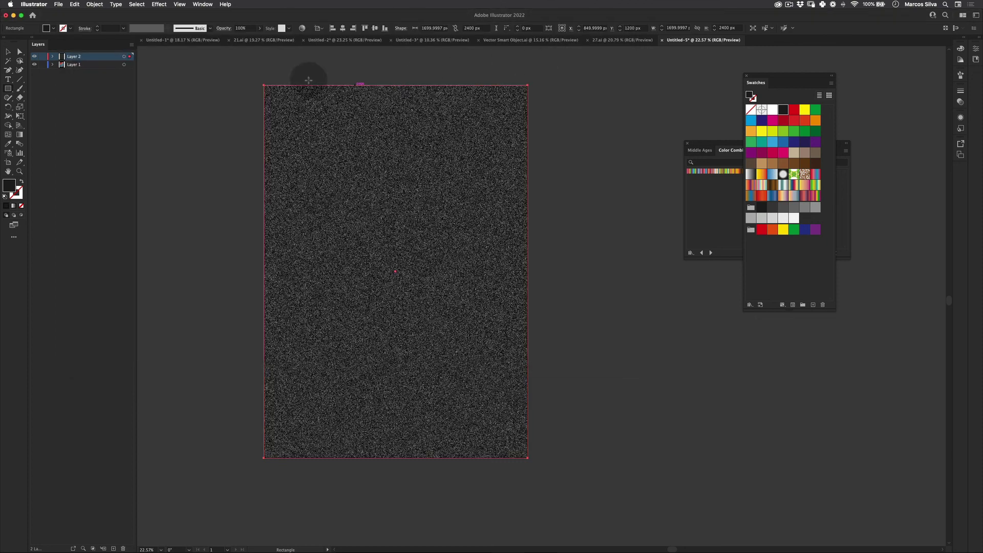
# Set the grain rectangle's blending mode to Screen and its opacity to 15%
pyautogui.click(231, 28)
pyautogui.click(159, 41)
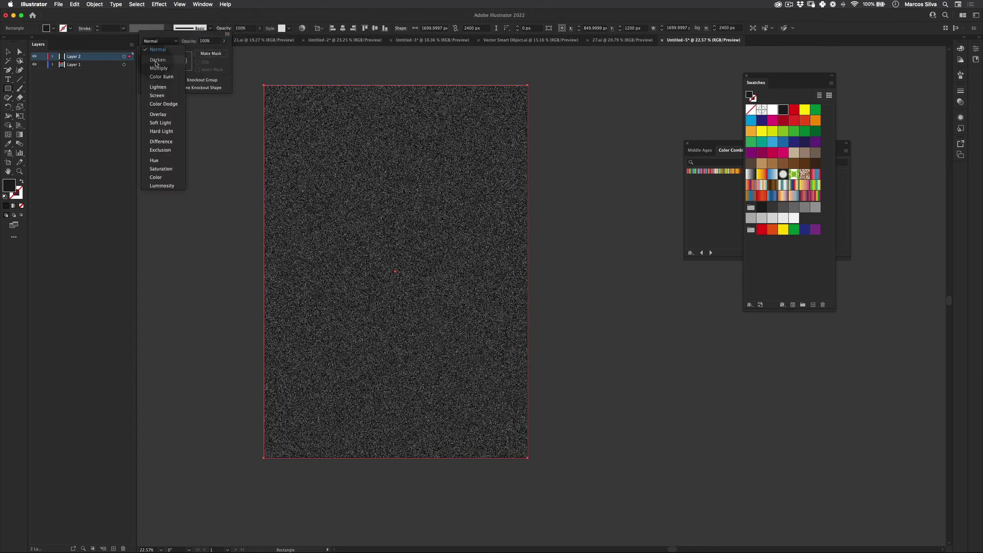
pyautogui.click(163, 96)
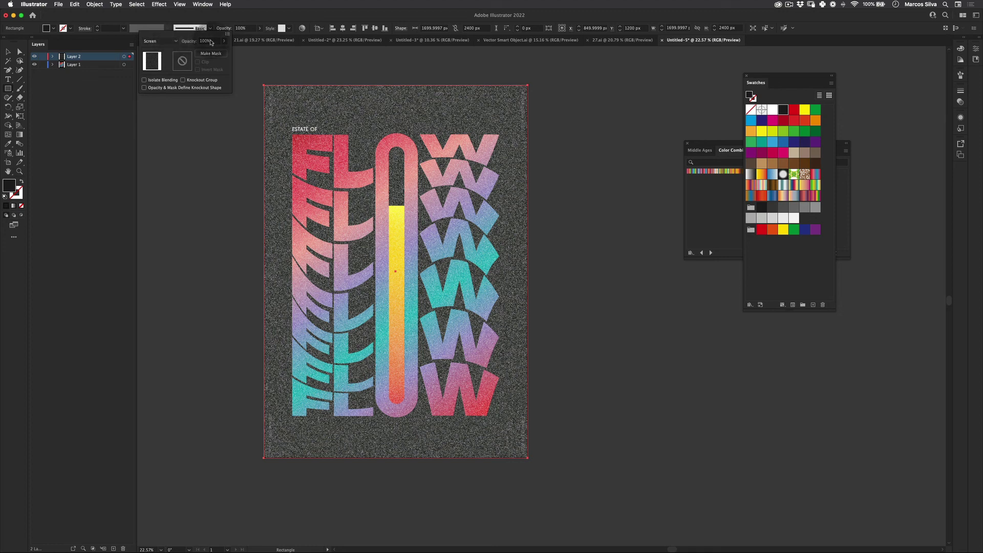
pyautogui.click(210, 41)
pyautogui.press('super+a')
pyautogui.write('15')
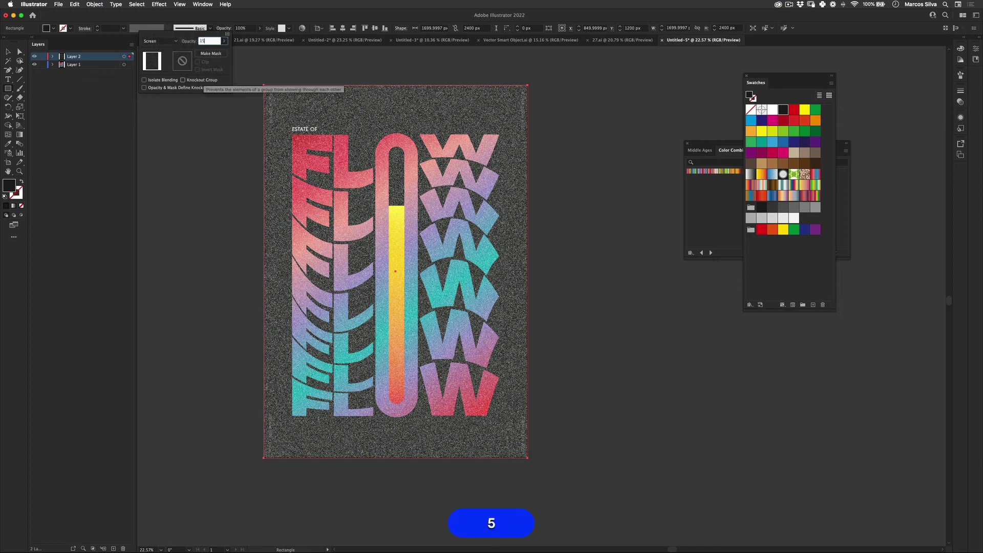
pyautogui.press('Tab')
pyautogui.press('Return')
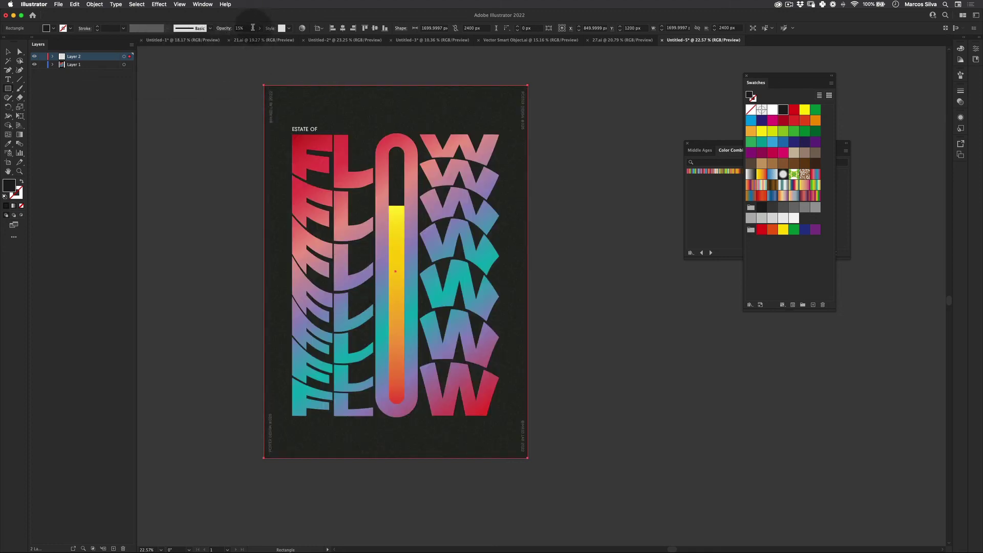
# Try an opacity of 1% on the grain rectangle
pyautogui.moveTo(250, 27); pyautogui.dragTo(210, 25)
pyautogui.write('1')
pyautogui.press('Return')
pyautogui.press('v')
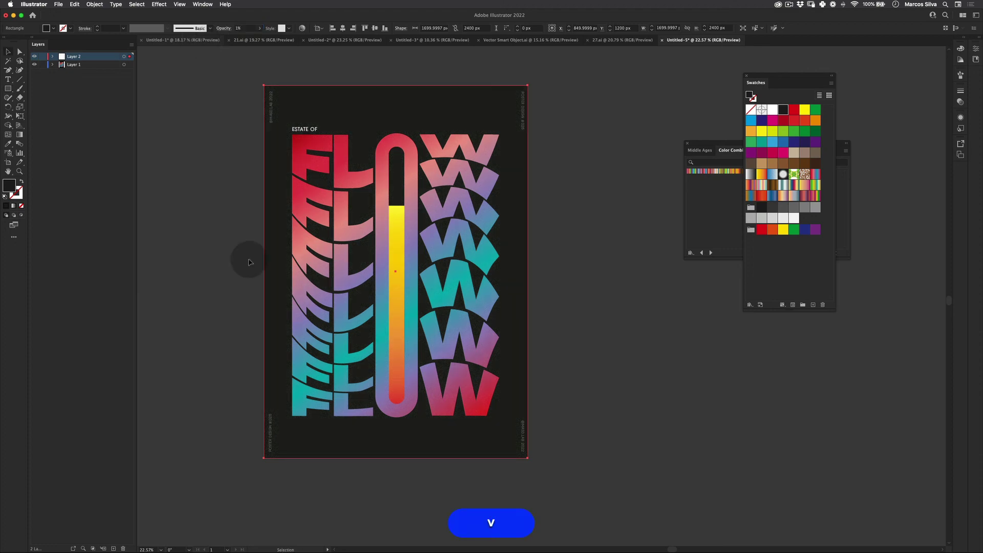
# Set the grain rectangle's opacity to 10%
pyautogui.press('z')
pyautogui.moveTo(373, 125); pyautogui.dragTo(452, 102)
pyautogui.press('v')
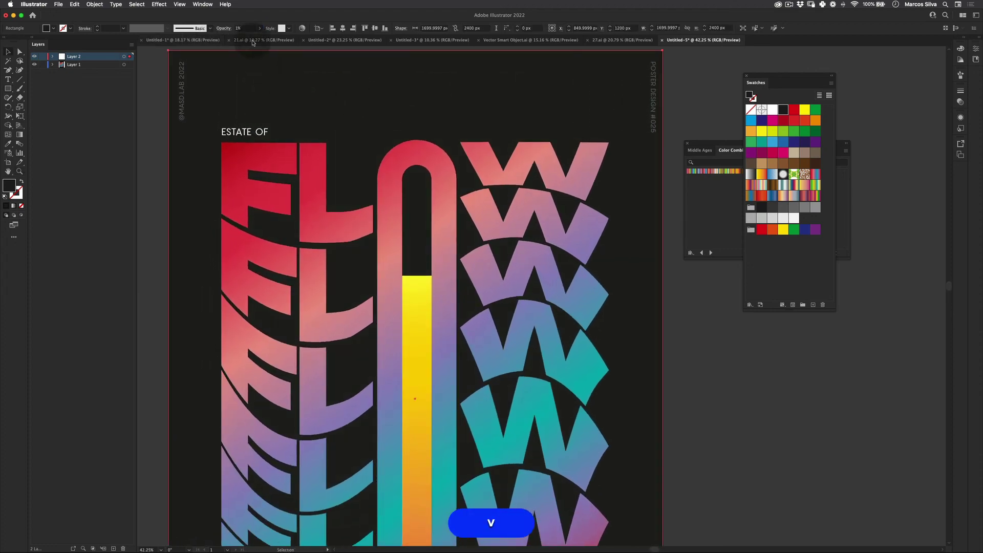
pyautogui.moveTo(252, 28); pyautogui.dragTo(214, 29)
pyautogui.write('10')
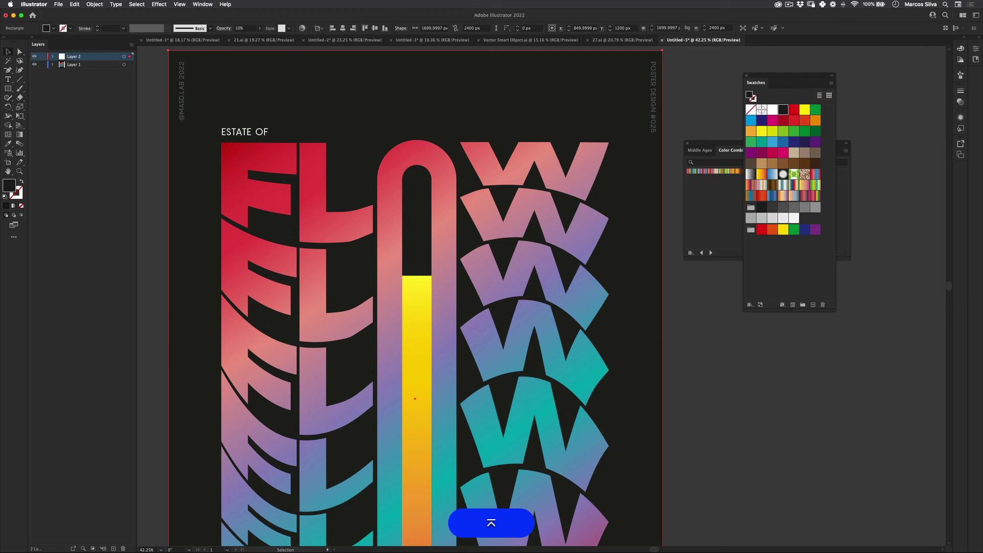
pyautogui.press('Return')
# Deselect the grain overlay and examine its texture over the poster's letters and dark background
pyautogui.press('z')
pyautogui.moveTo(439, 232); pyautogui.dragTo(344, 258)
pyautogui.press('v')
pyautogui.press('space')
pyautogui.moveTo(334, 404); pyautogui.dragTo(355, 339)
pyautogui.press('v')
pyautogui.click(669, 277)
pyautogui.press('z')
pyautogui.press('space')
pyautogui.moveTo(585, 252); pyautogui.dragTo(600, 268)
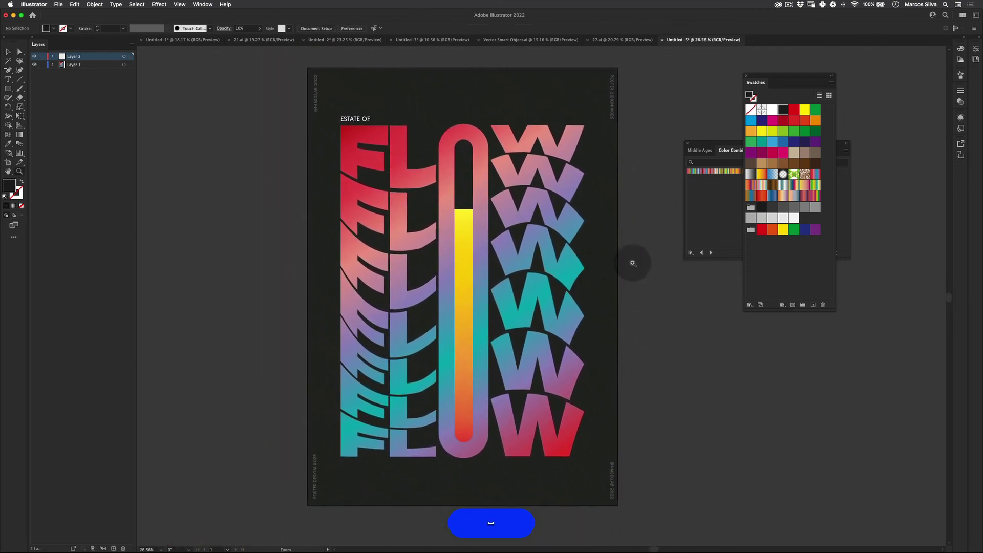
# Review the whole poster in full-screen mode with the interface hidden
pyautogui.press('f')
pyautogui.press('f')
pyautogui.press('space')
pyautogui.moveTo(519, 235); pyautogui.dragTo(619, 266)
pyautogui.press('z')
pyautogui.press('space')
pyautogui.press('z')
pyautogui.moveTo(577, 258); pyautogui.dragTo(590, 256)
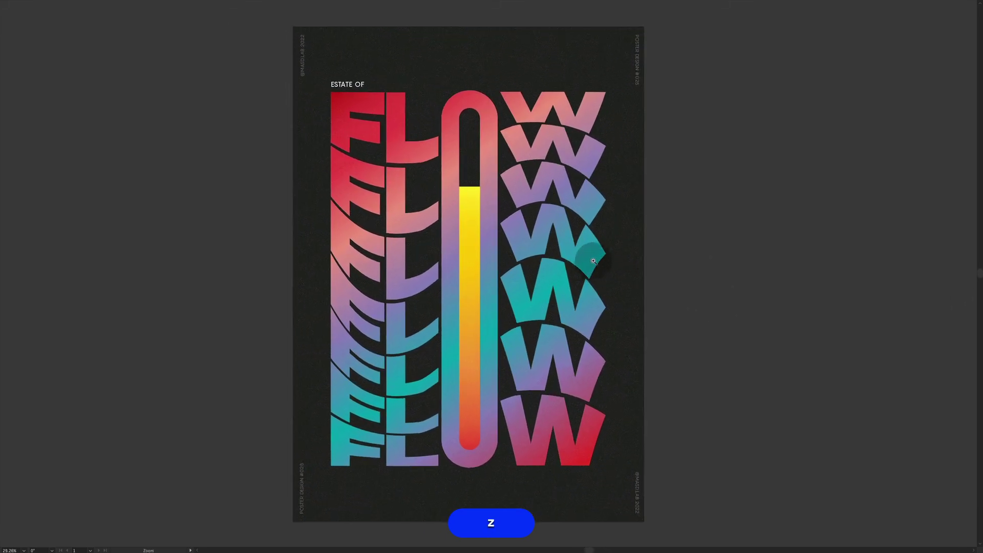